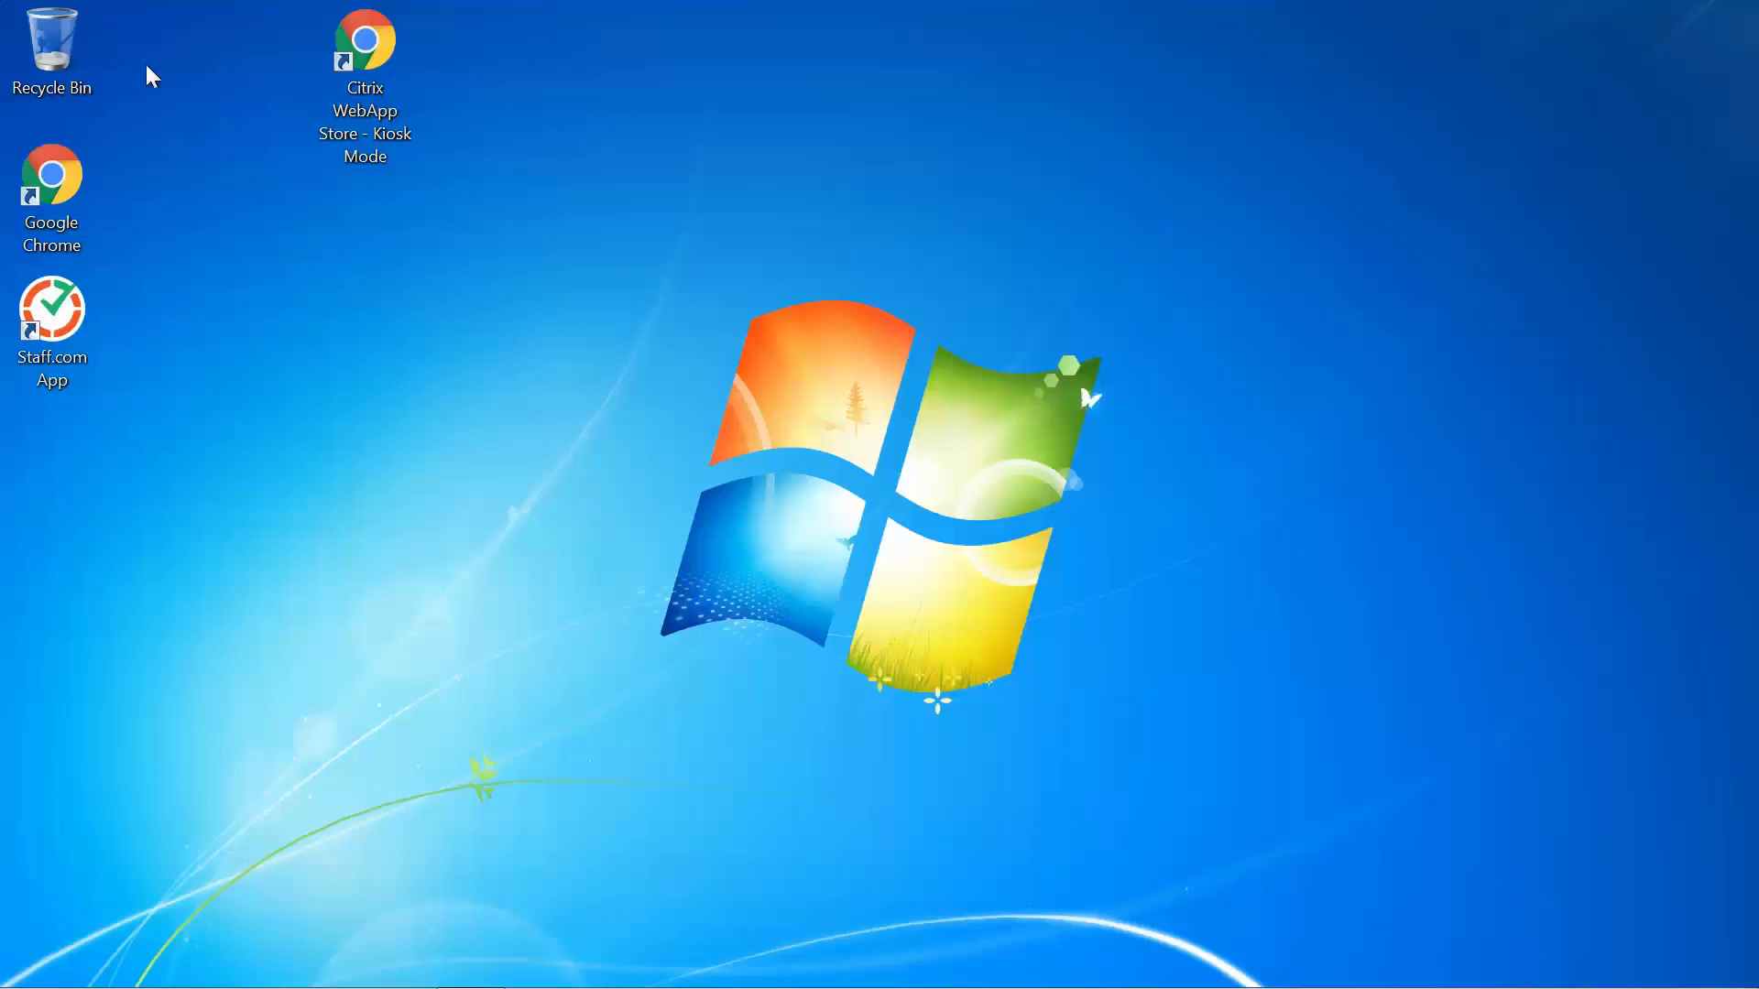
Launch the Citrix WebApp Store shortcut and log on to the StoreFront store.
double_click(355, 64)
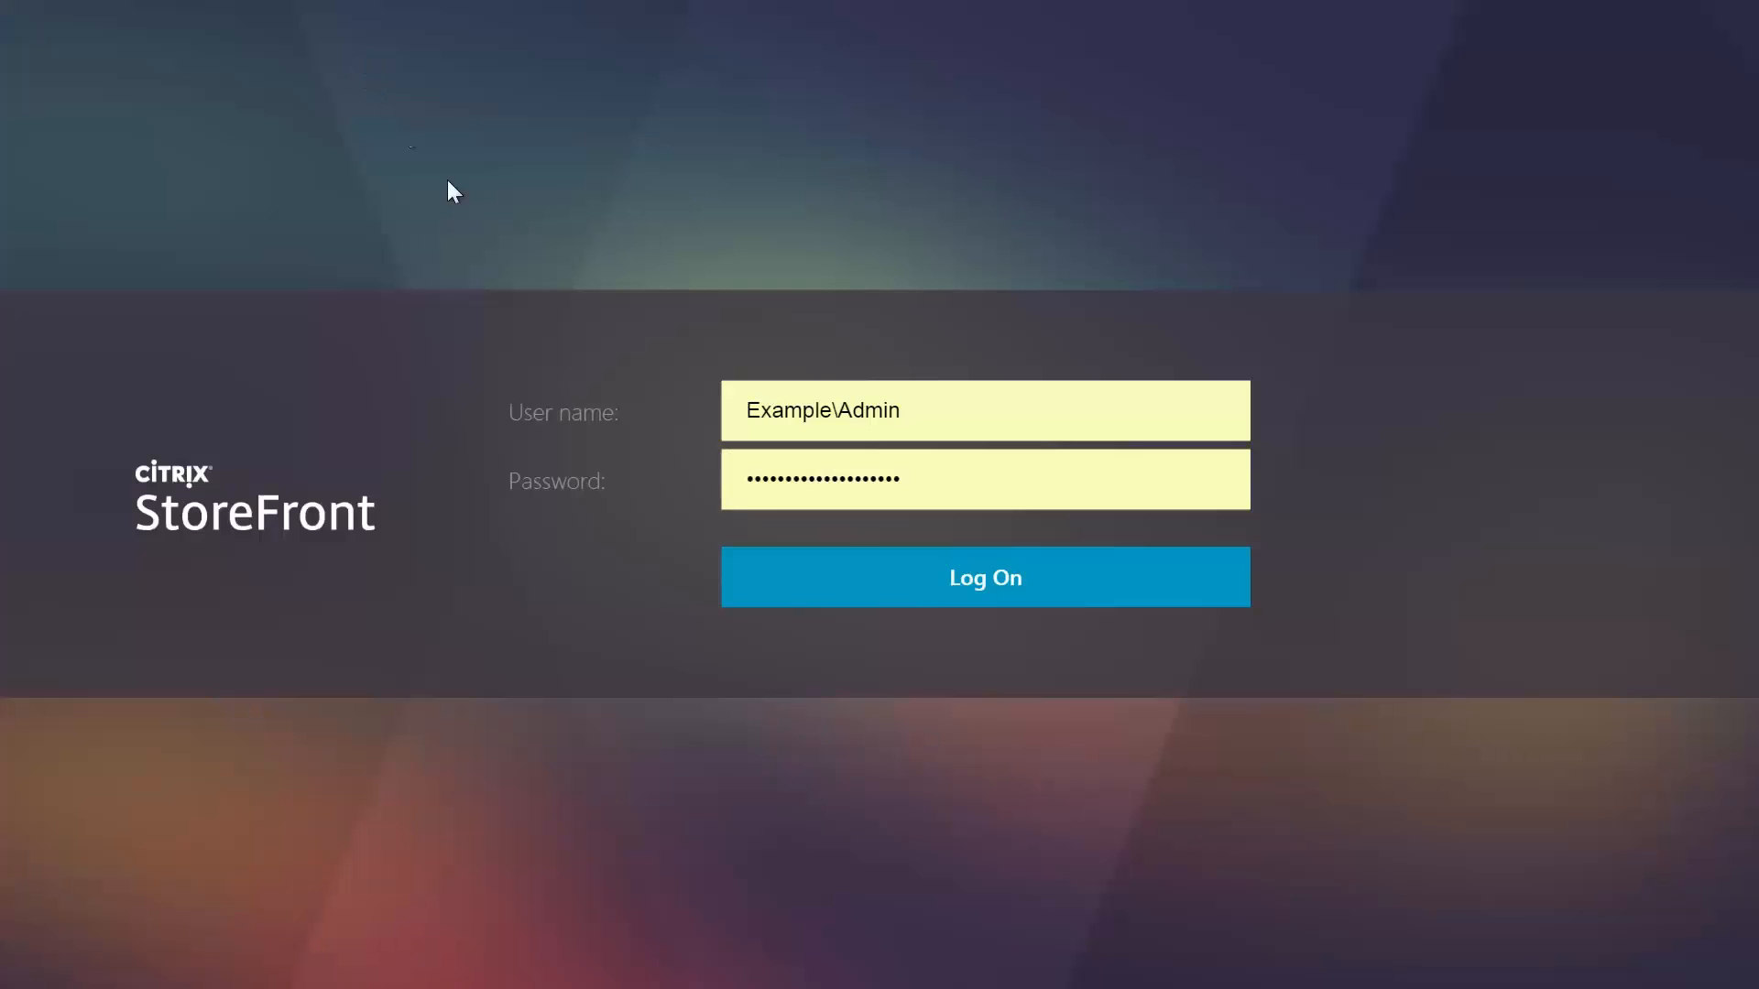
left_click(970, 586)
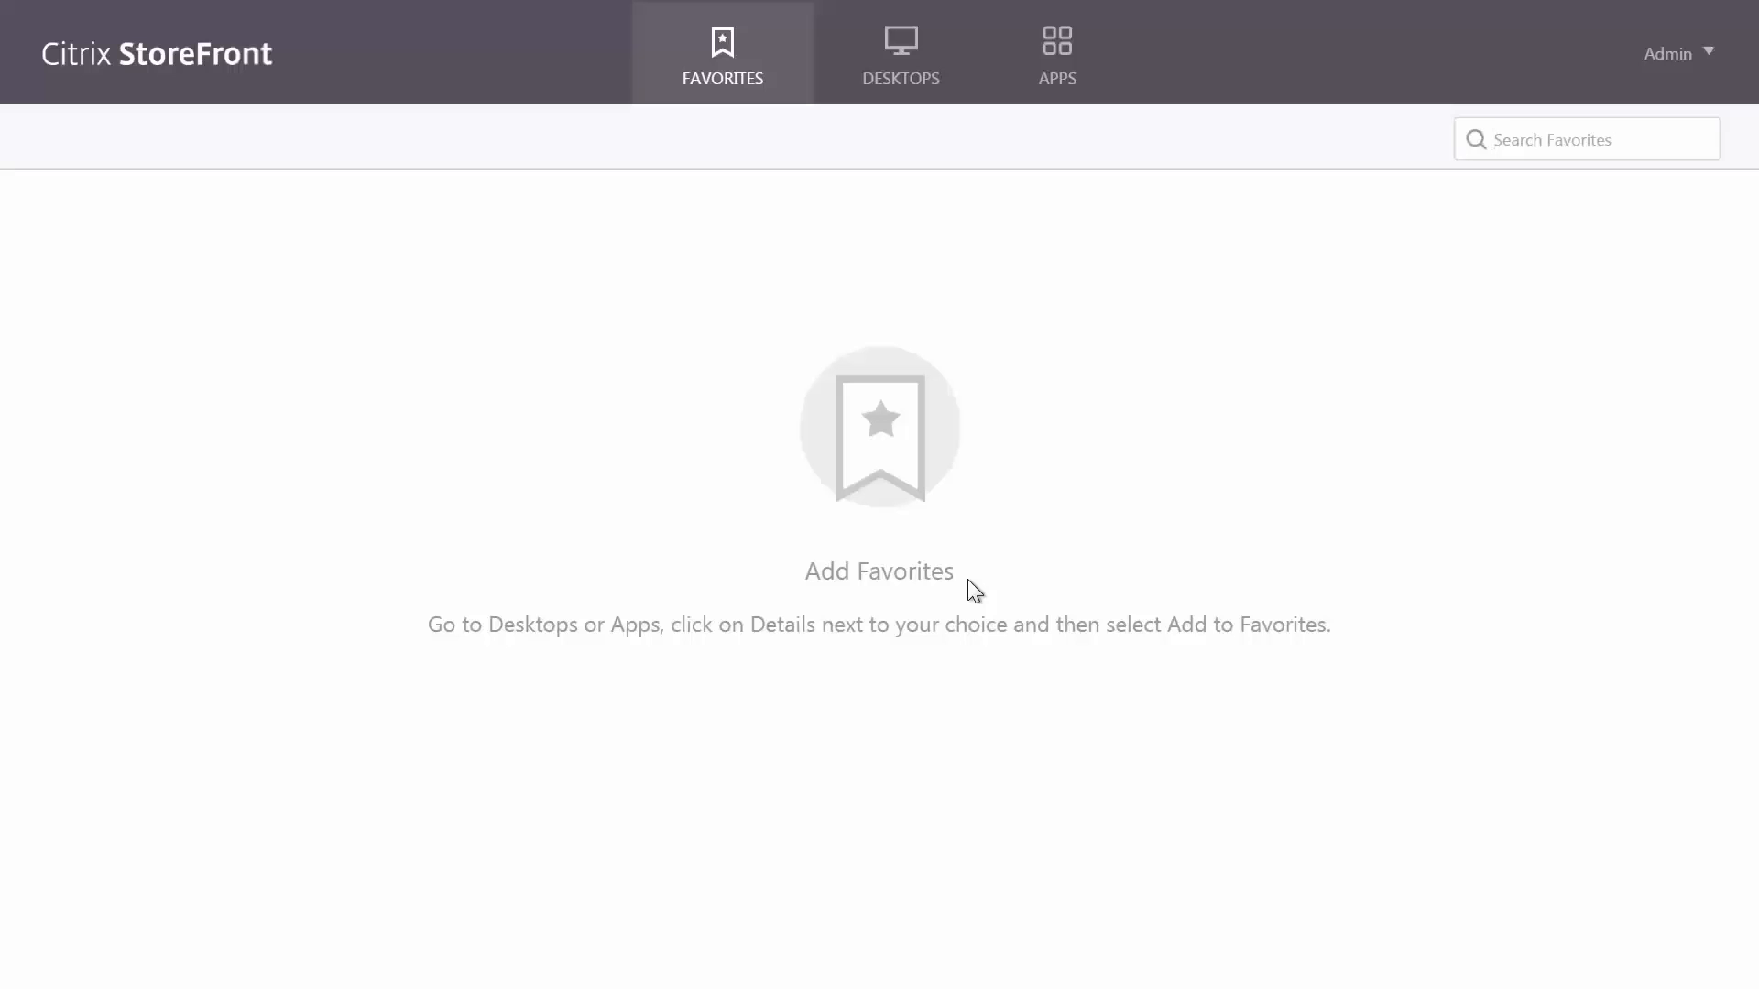
Launch WS2012 Desktop from the Desktops list via its downloaded .ica launch file.
left_click(907, 80)
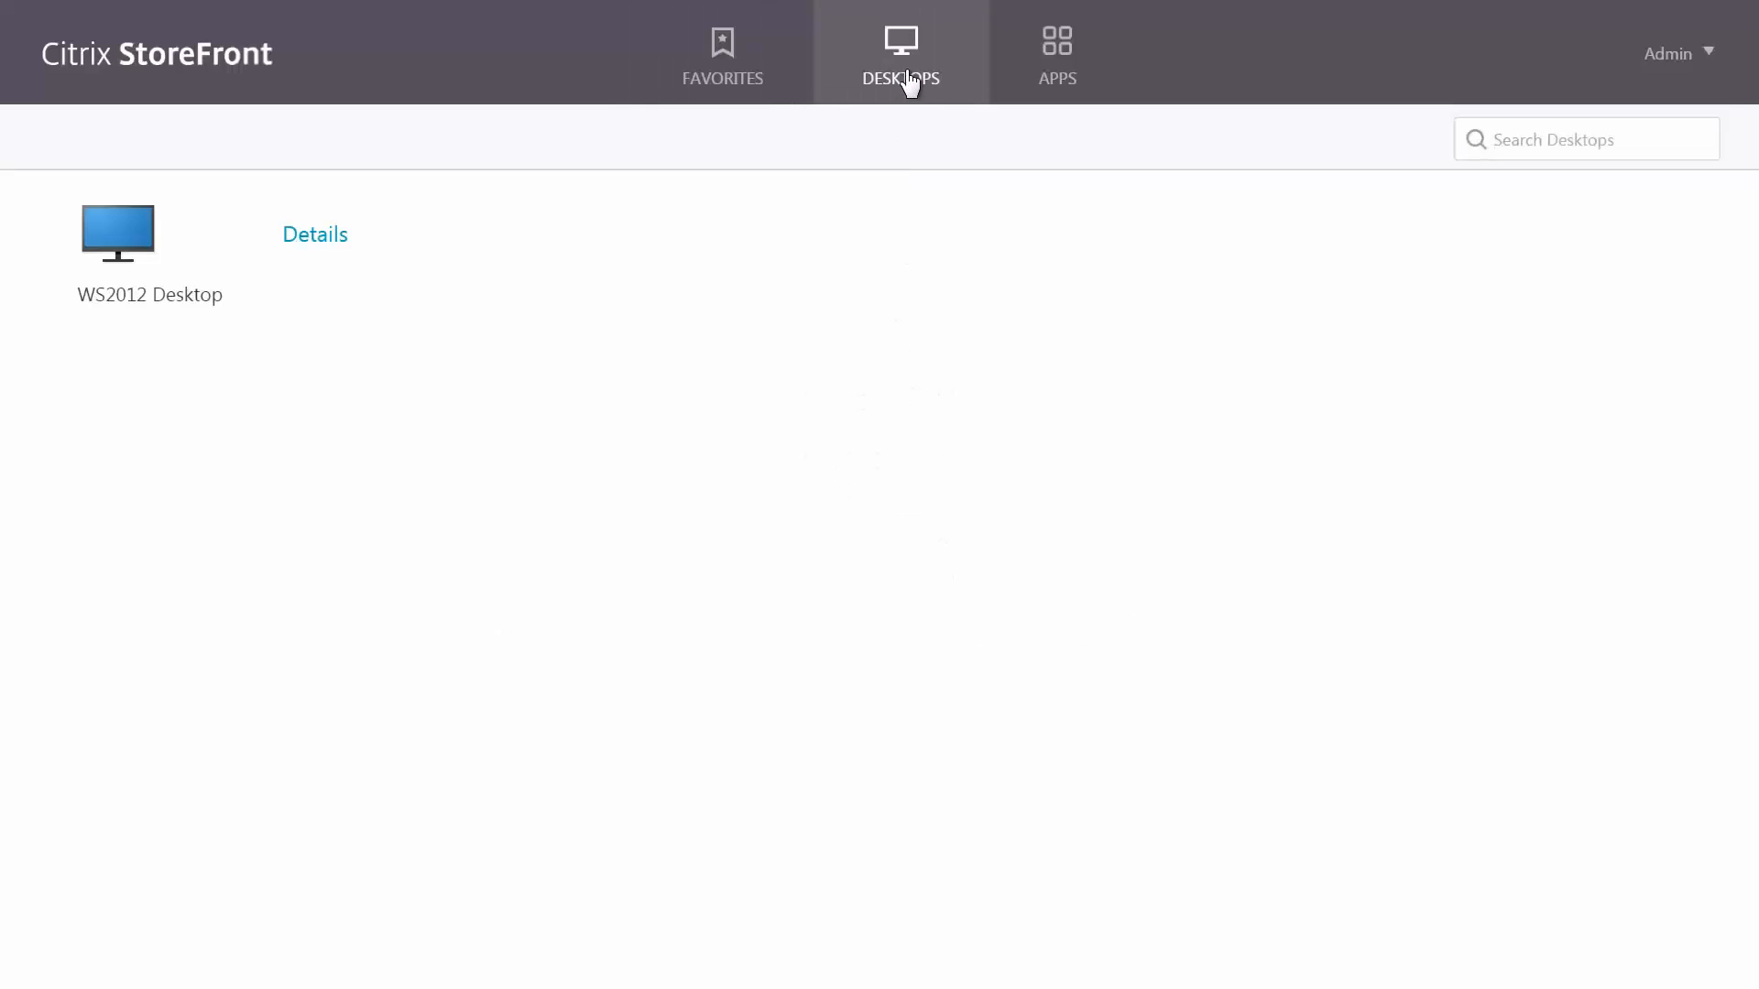
left_click(122, 233)
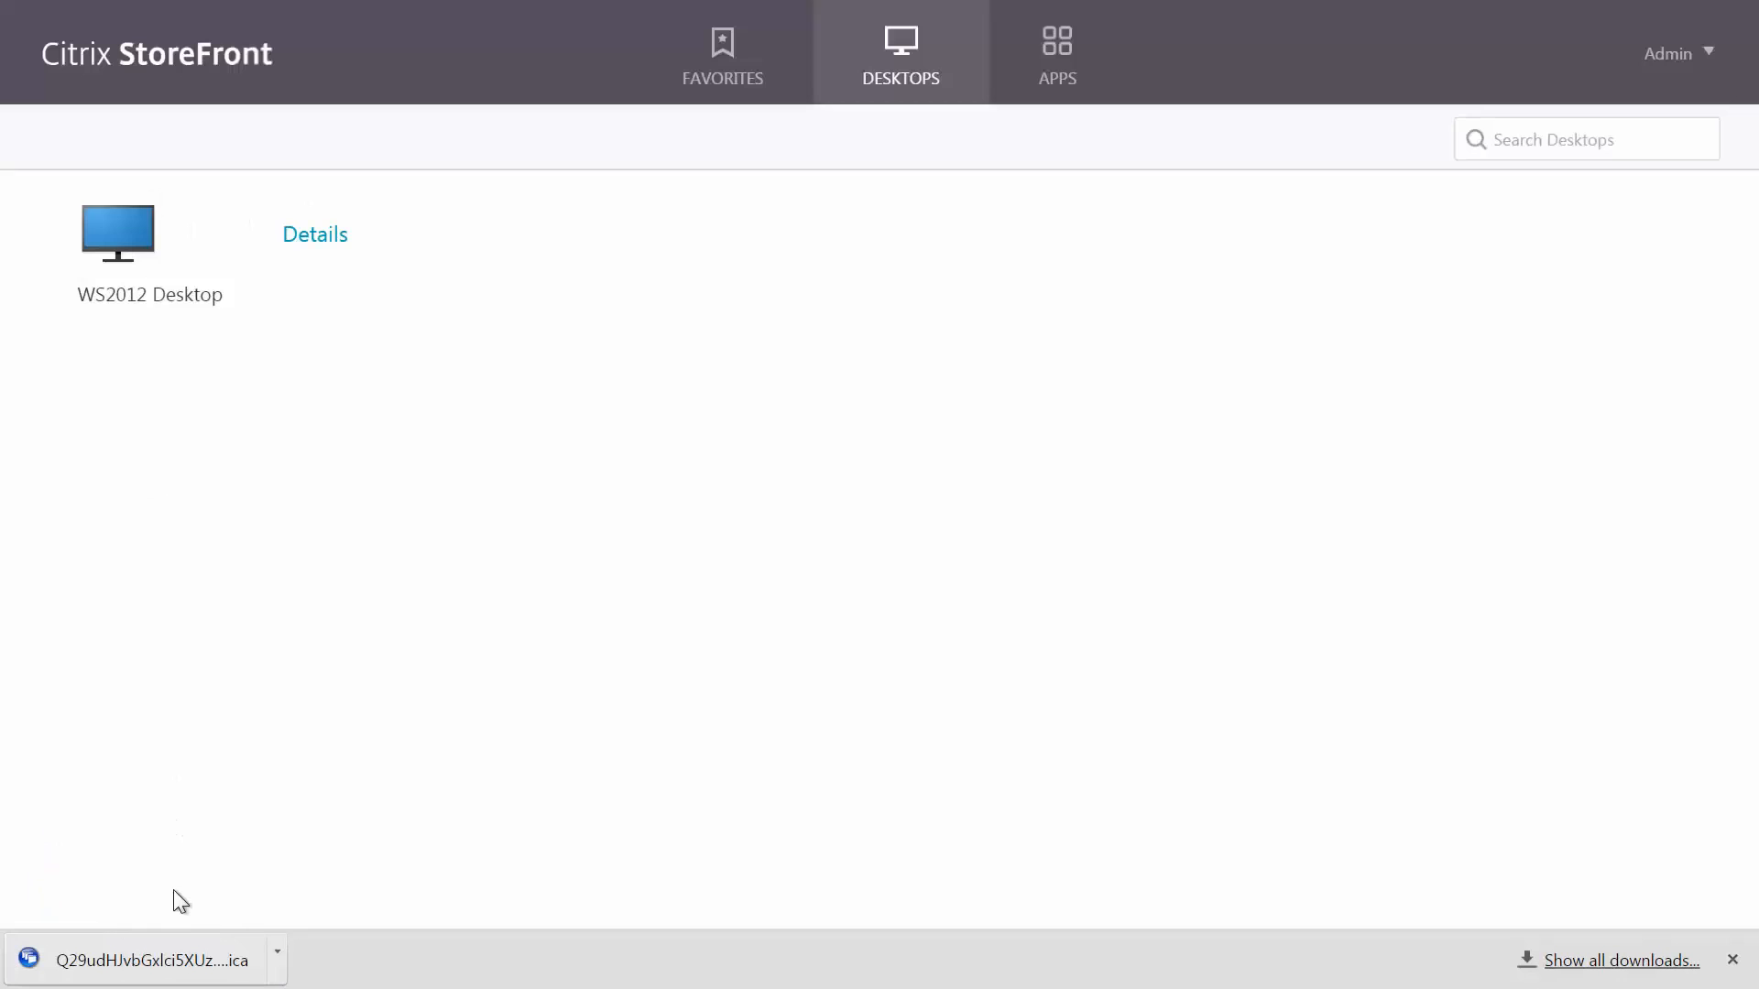
left_click(162, 946)
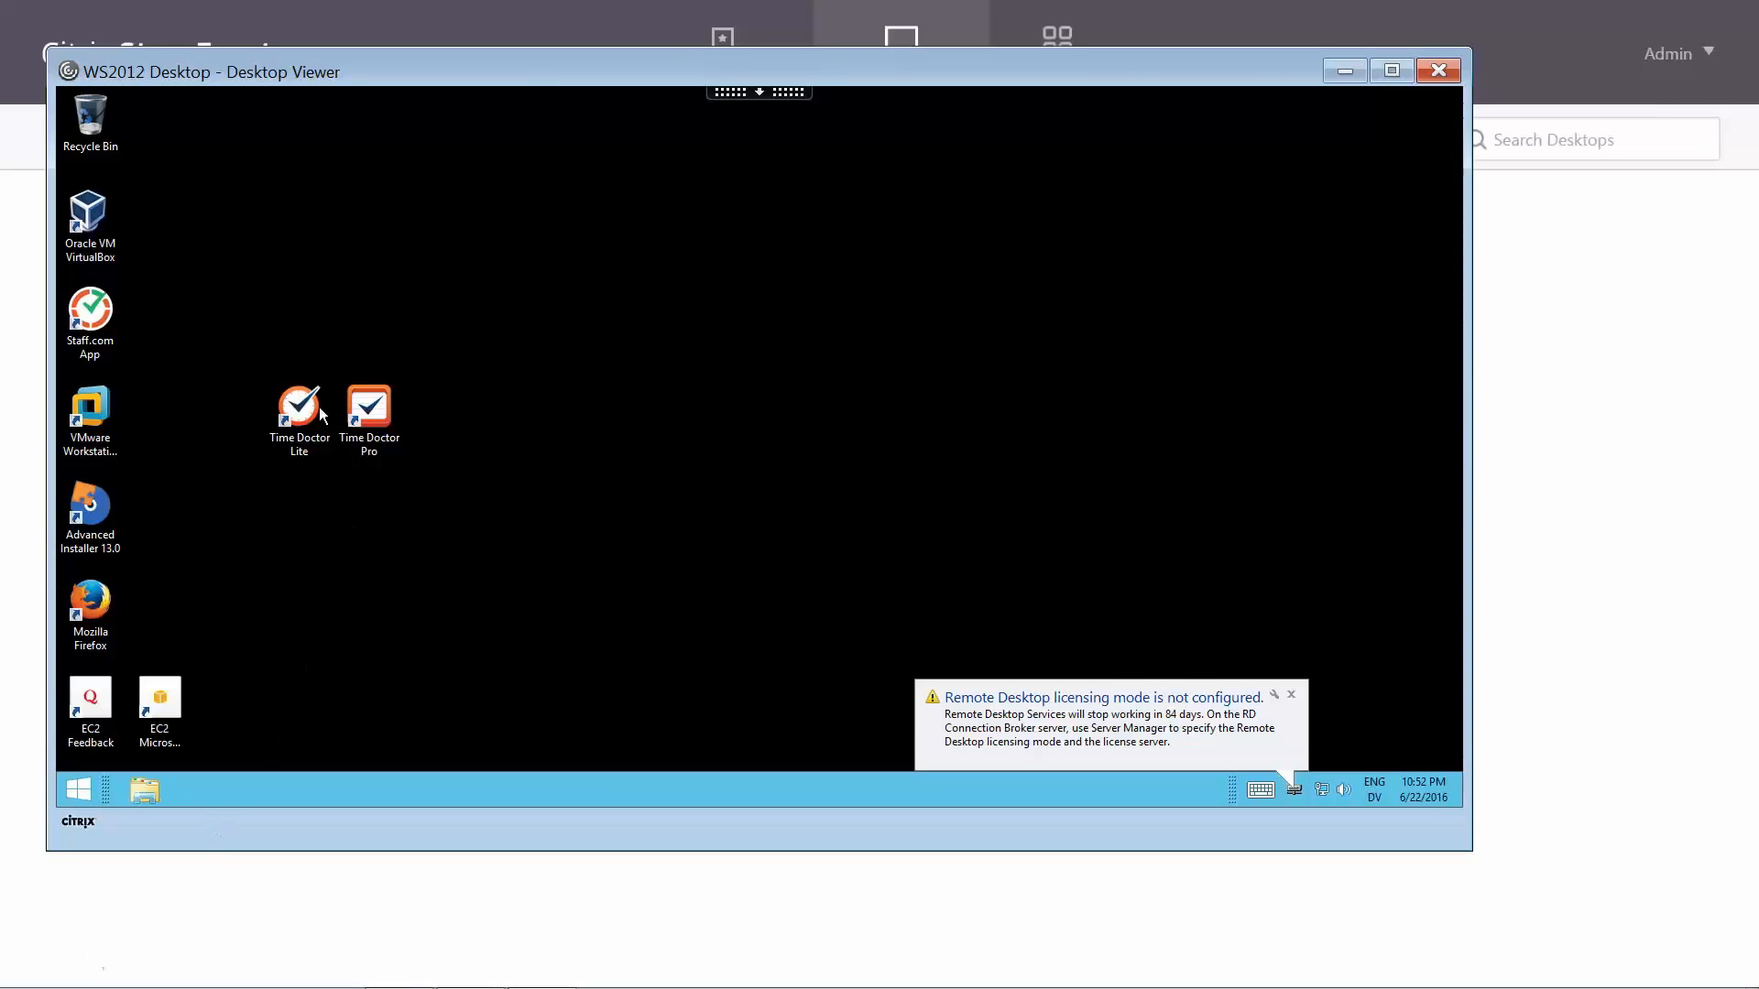
Start Time Doctor Lite from the remote desktop icon and sign in.
double_click(300, 413)
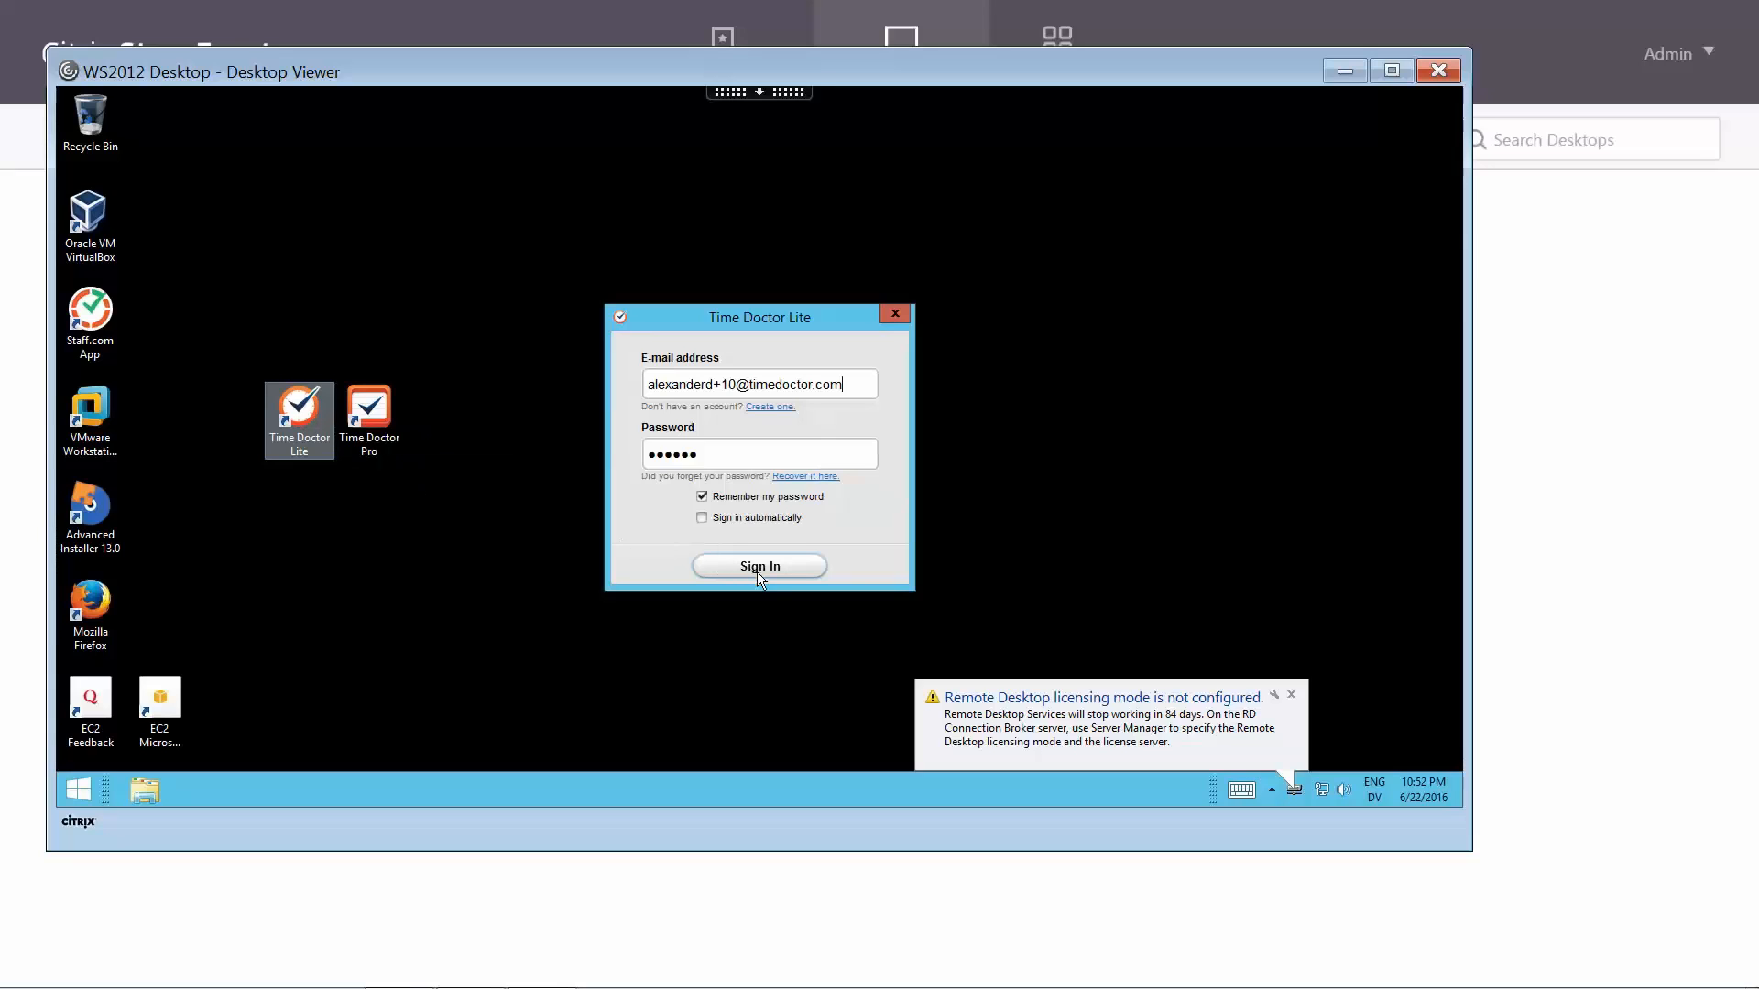
left_click(766, 570)
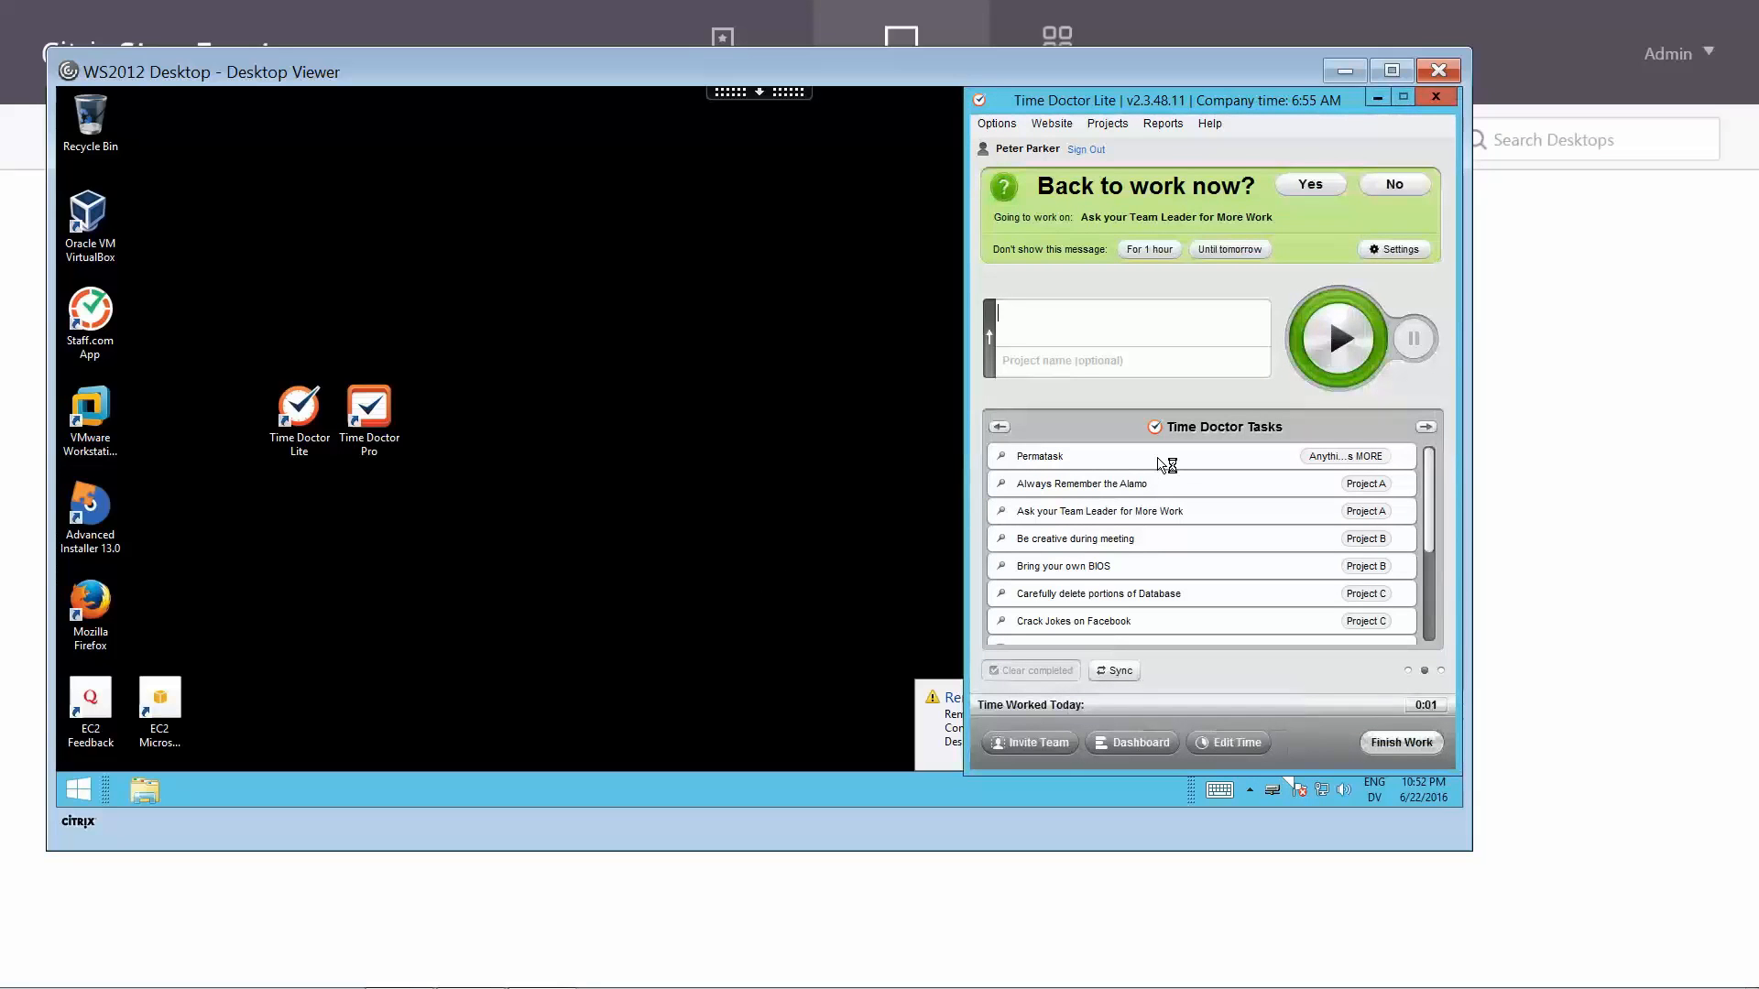
Resume work on Permatask and cycle the task panel back to Time Doctor Tasks.
left_click(1160, 463)
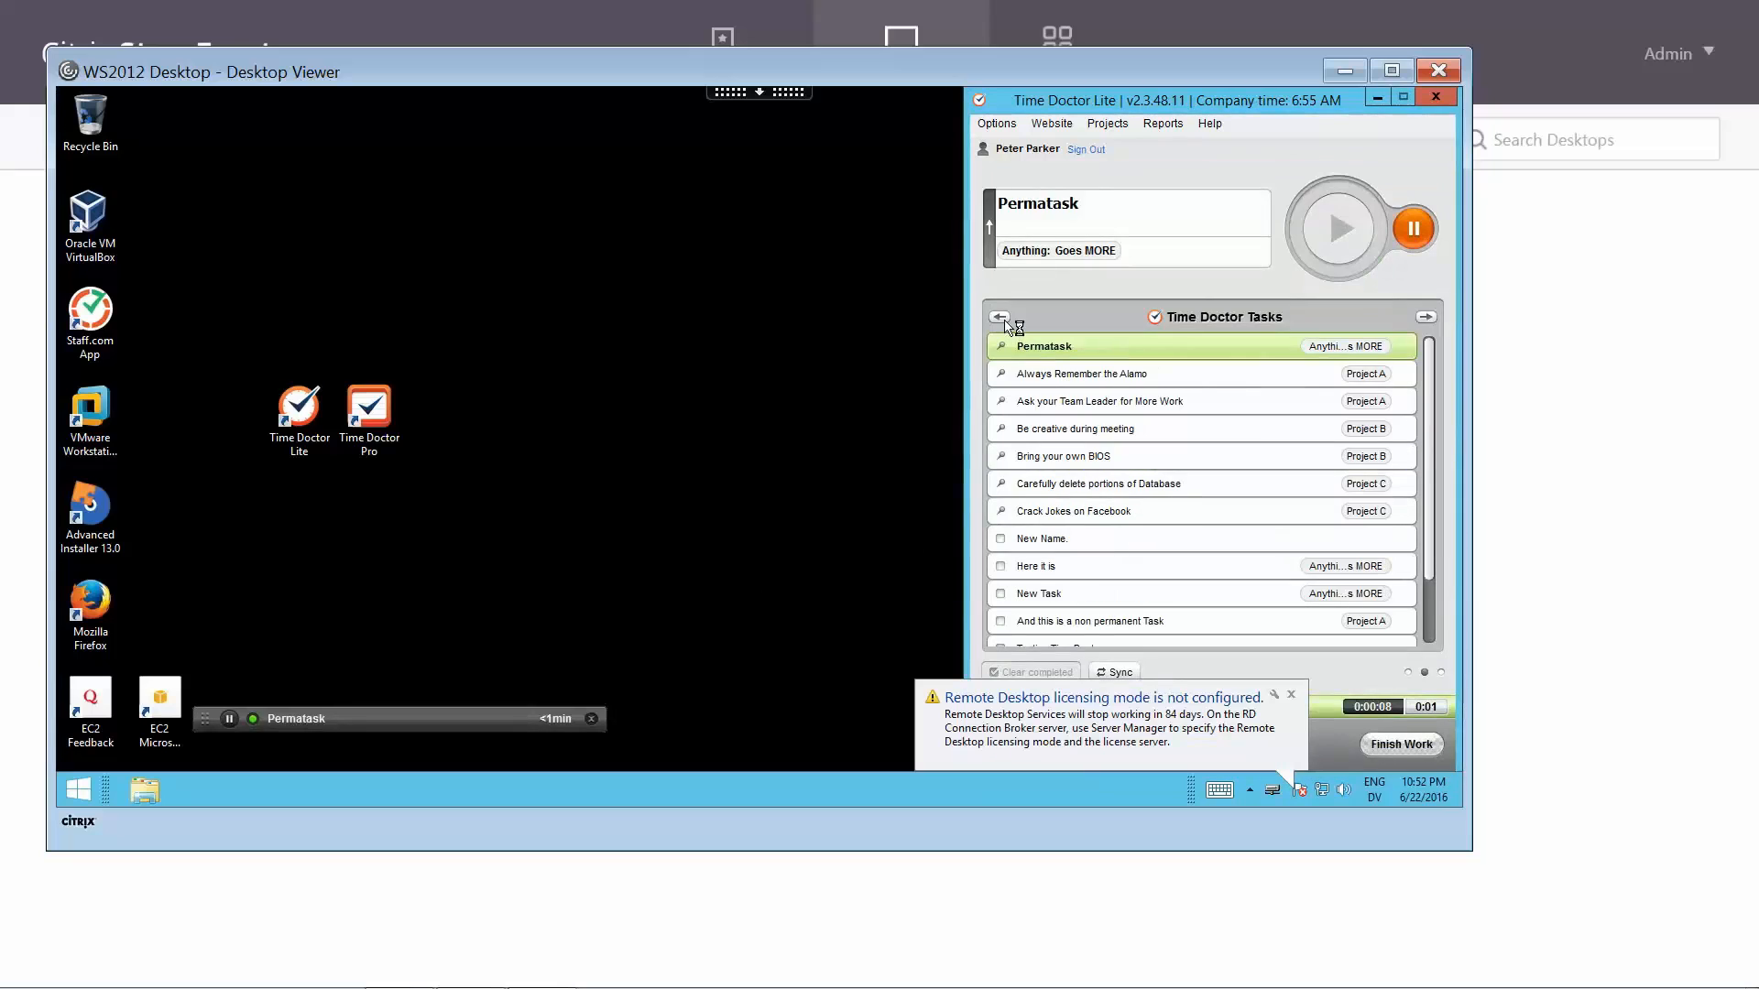
left_click(999, 317)
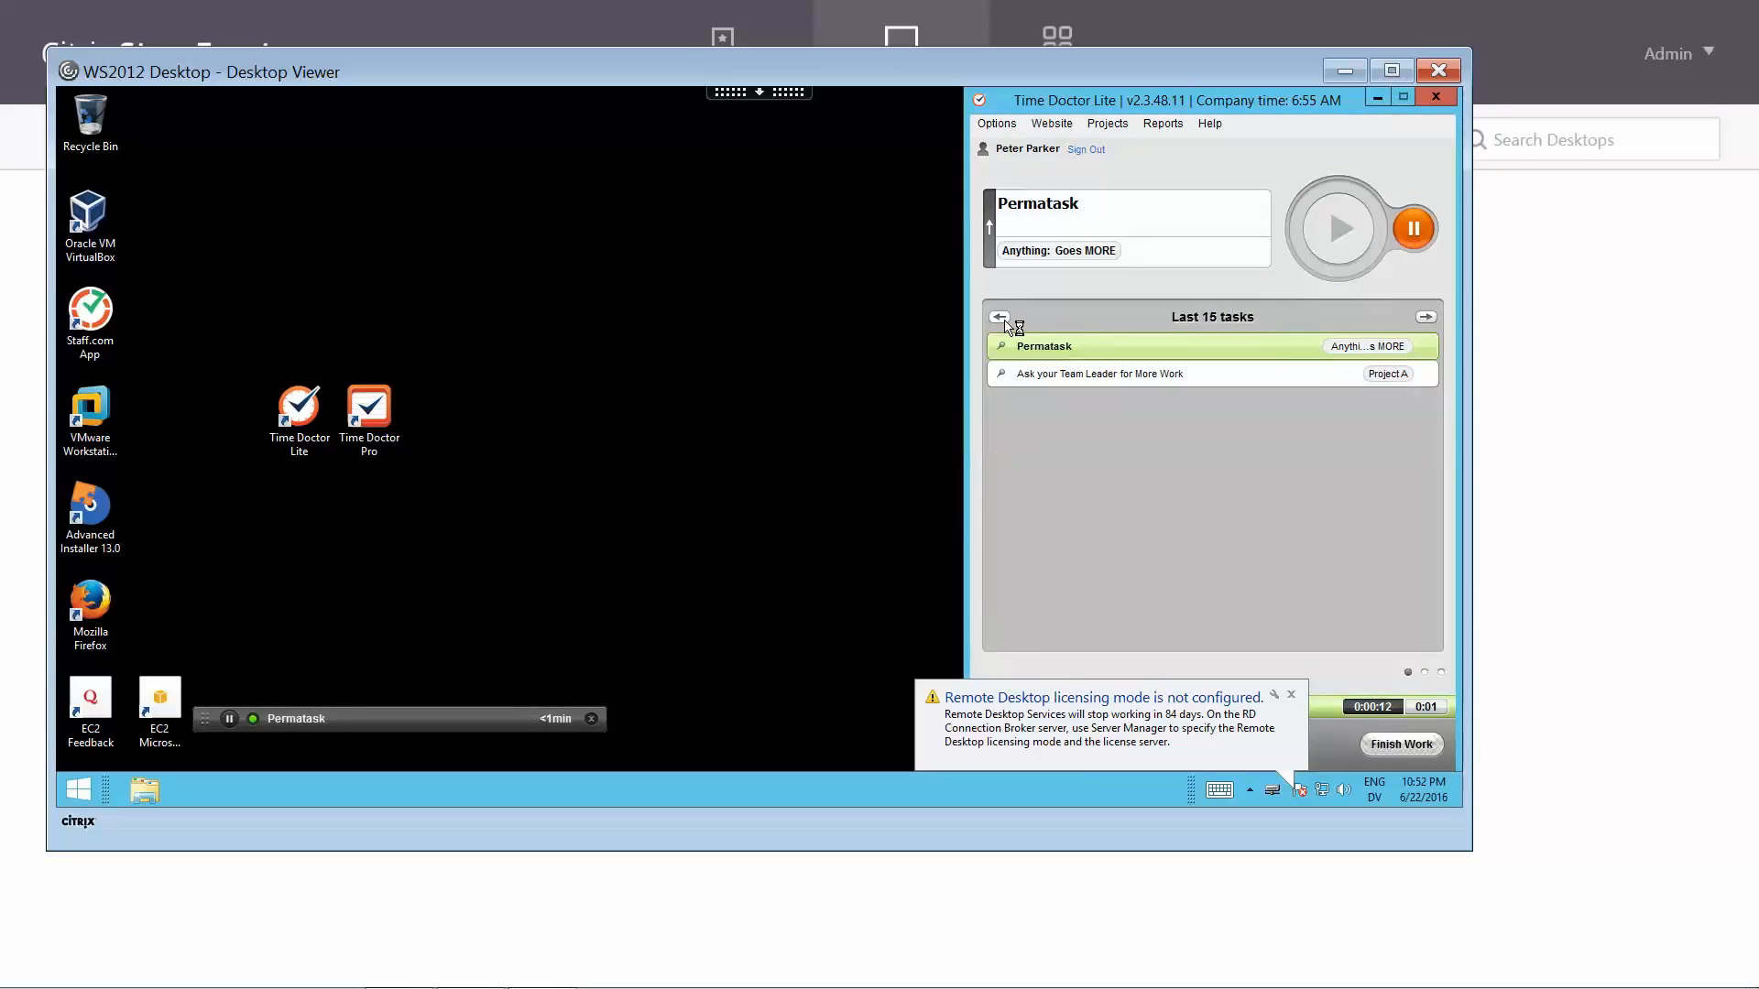
left_click(1000, 320)
left_click(1001, 319)
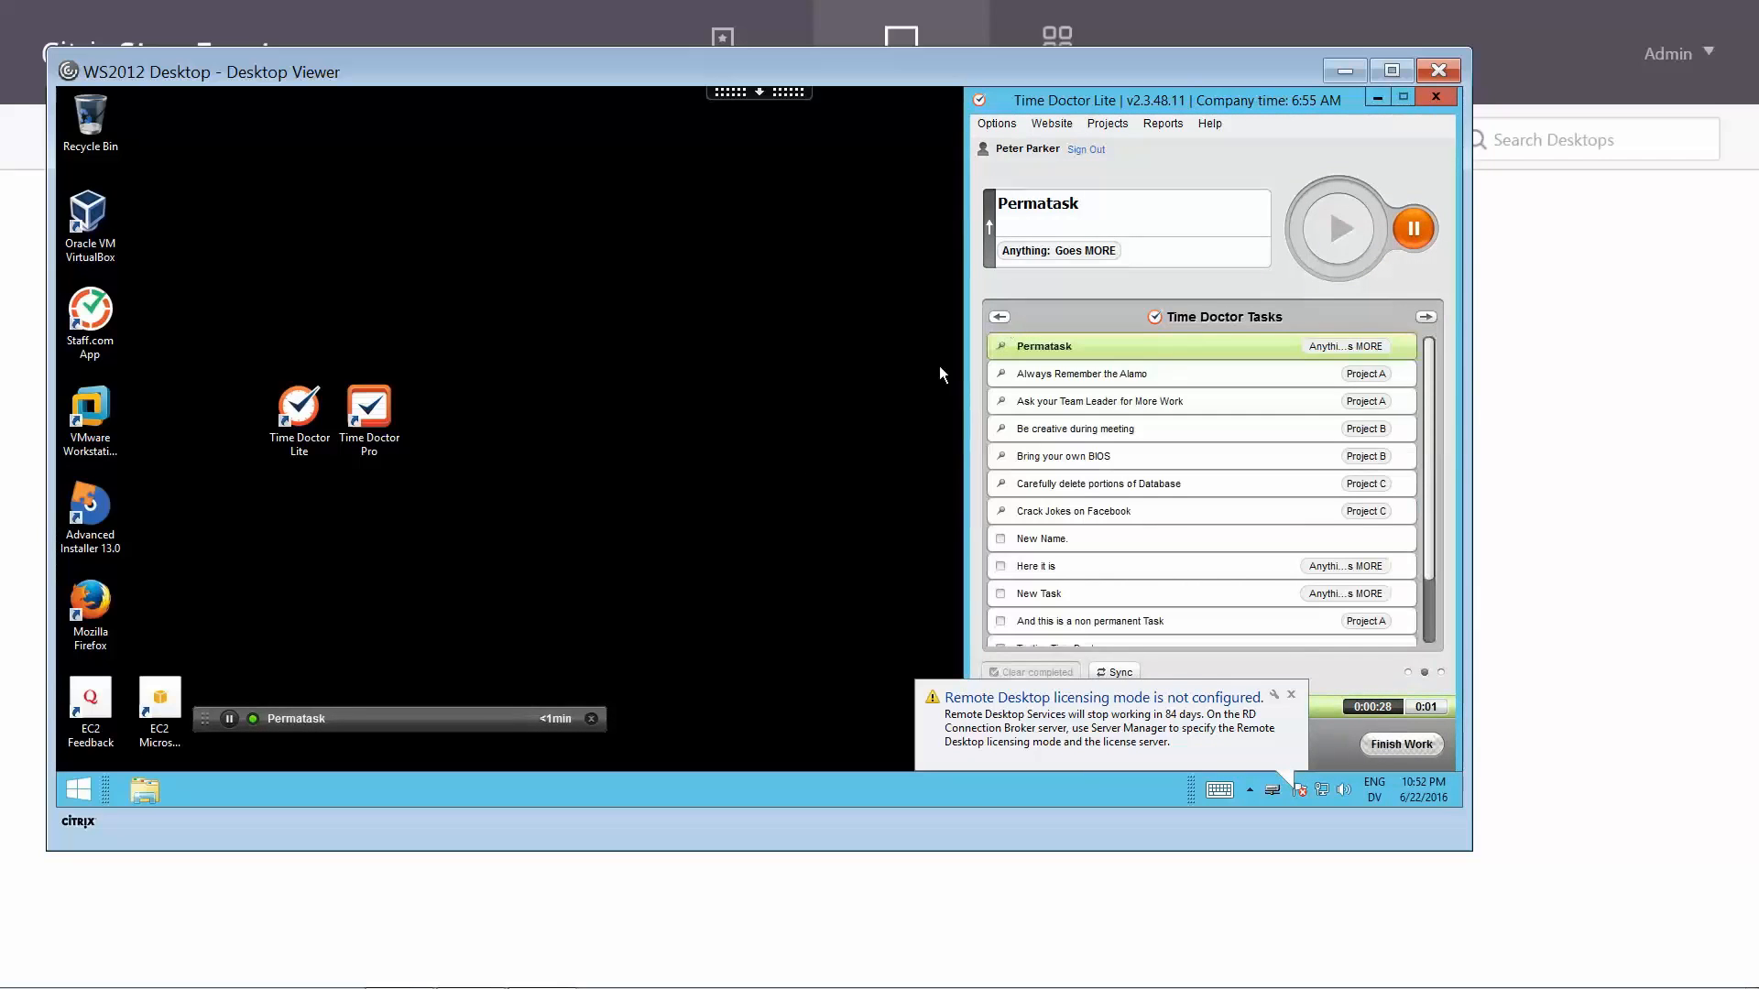
Pause tracking on Permatask so it shows as on break.
left_click(228, 717)
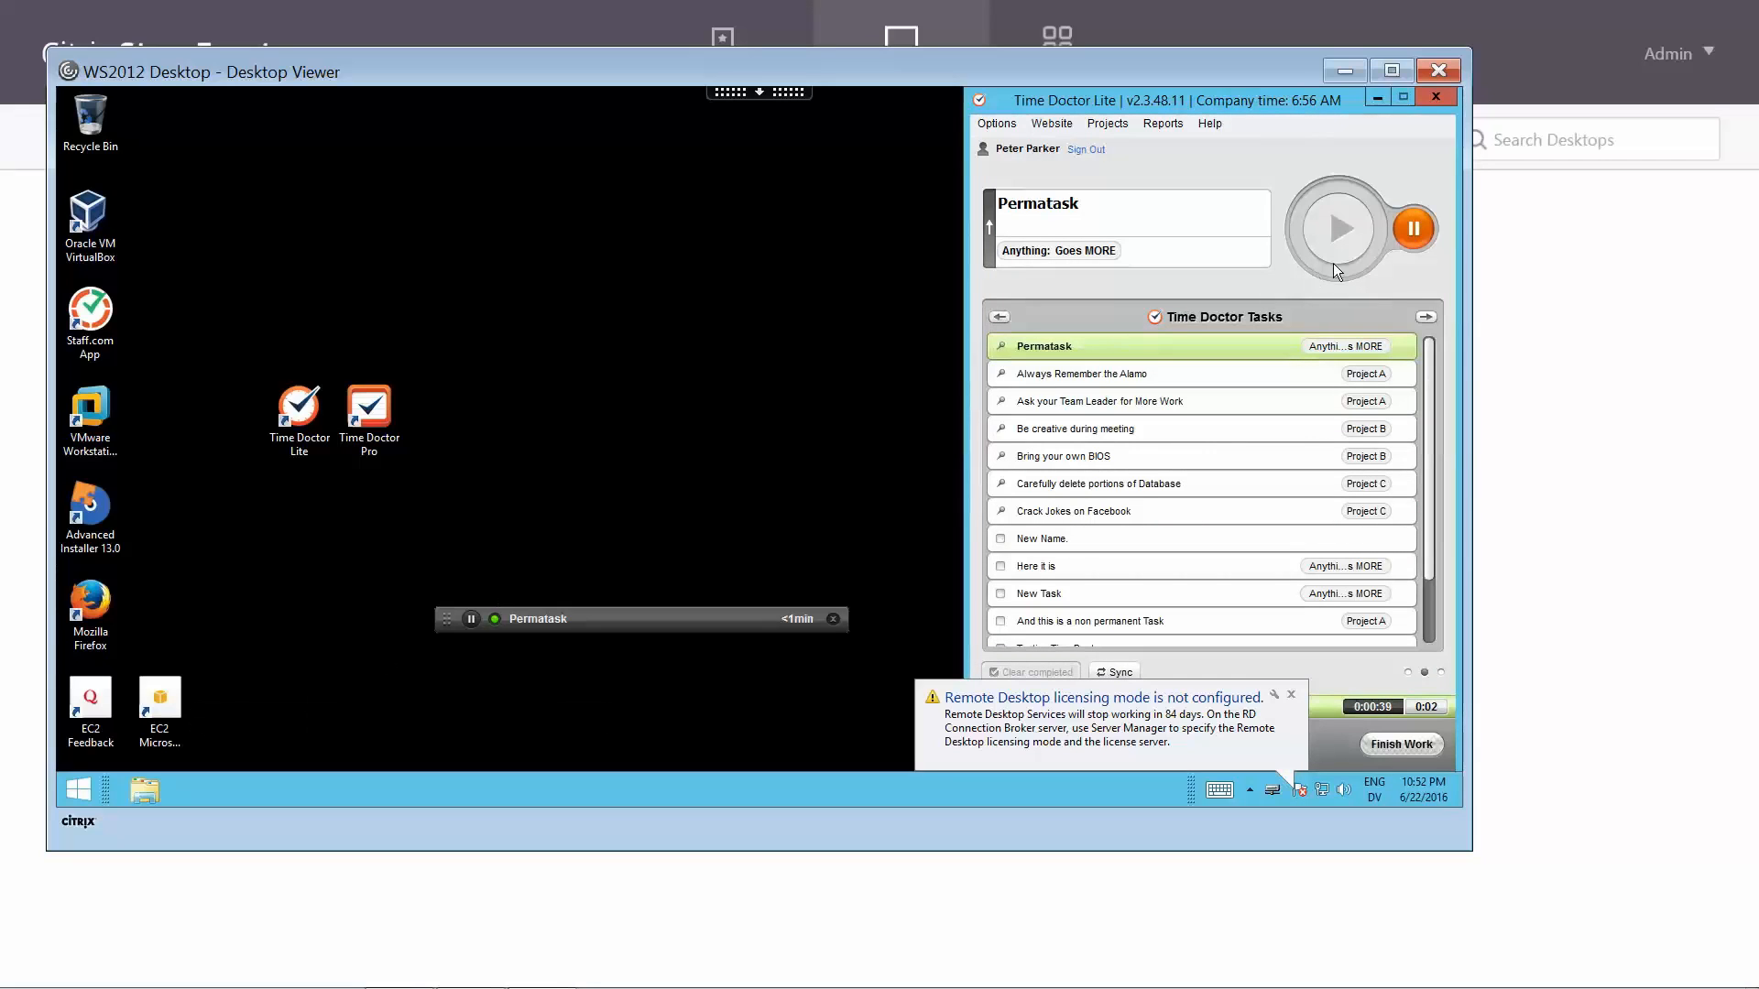
left_click(1411, 225)
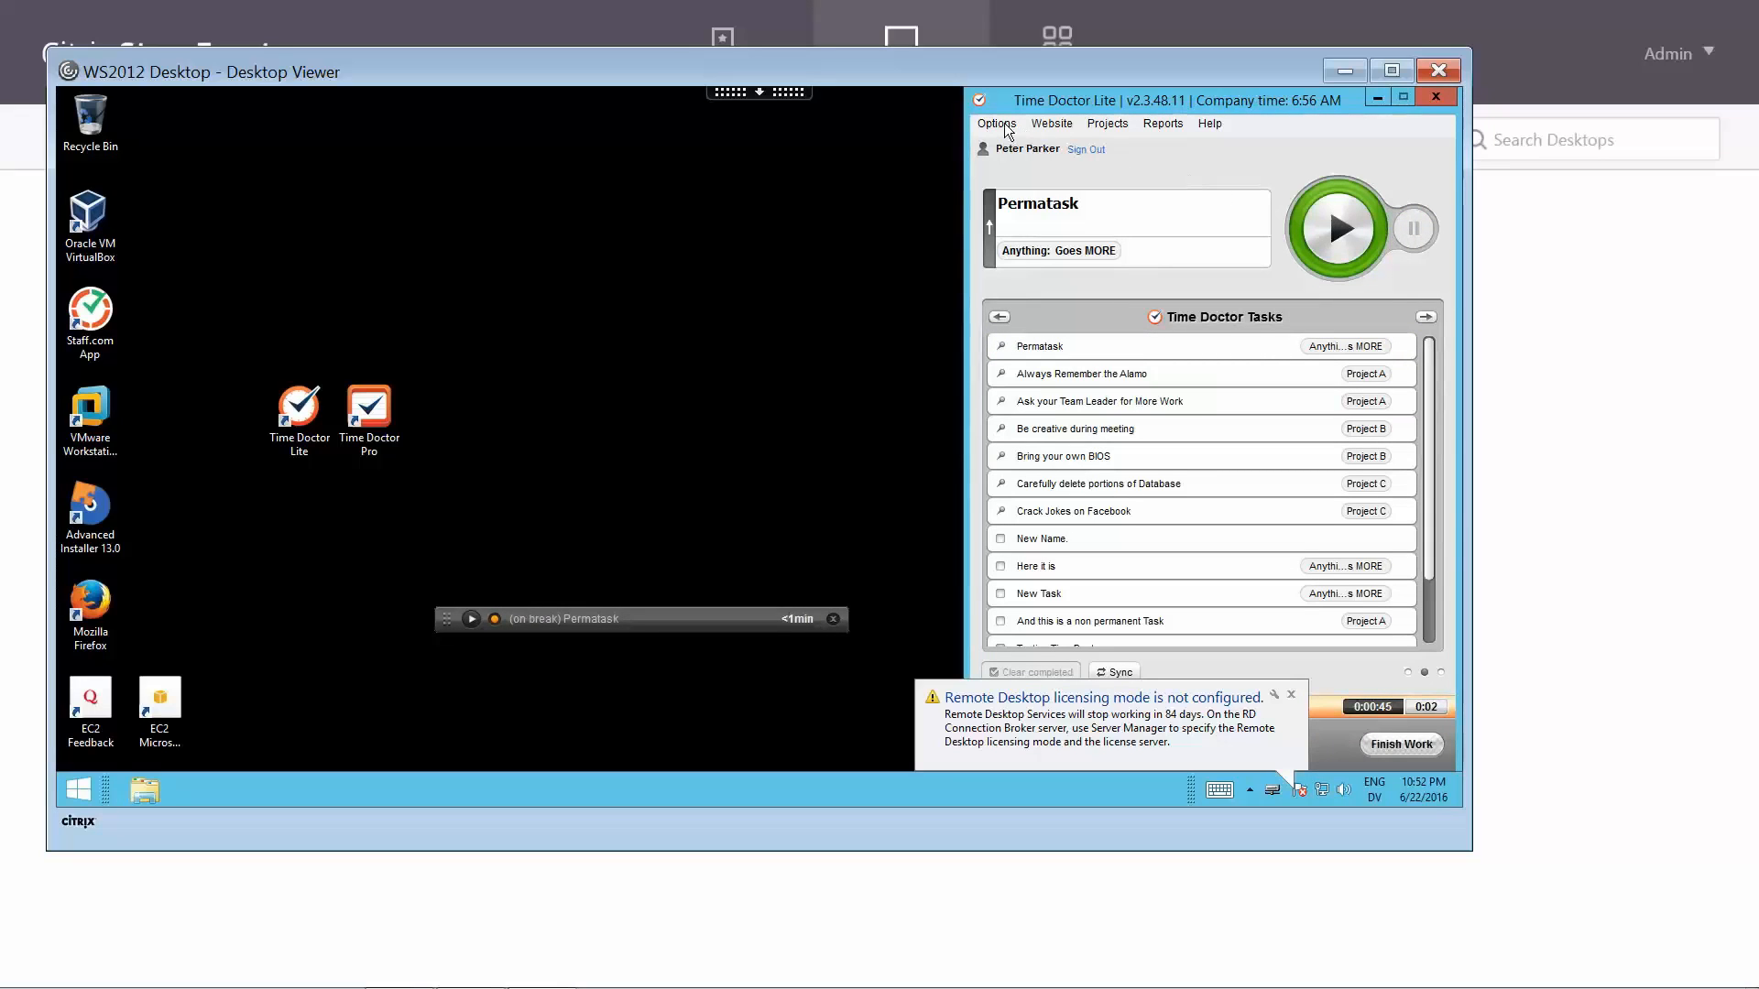
Browse the Options, Website, Projects, Reports and Help menus, then exit via Options > Exit.
left_click(1004, 122)
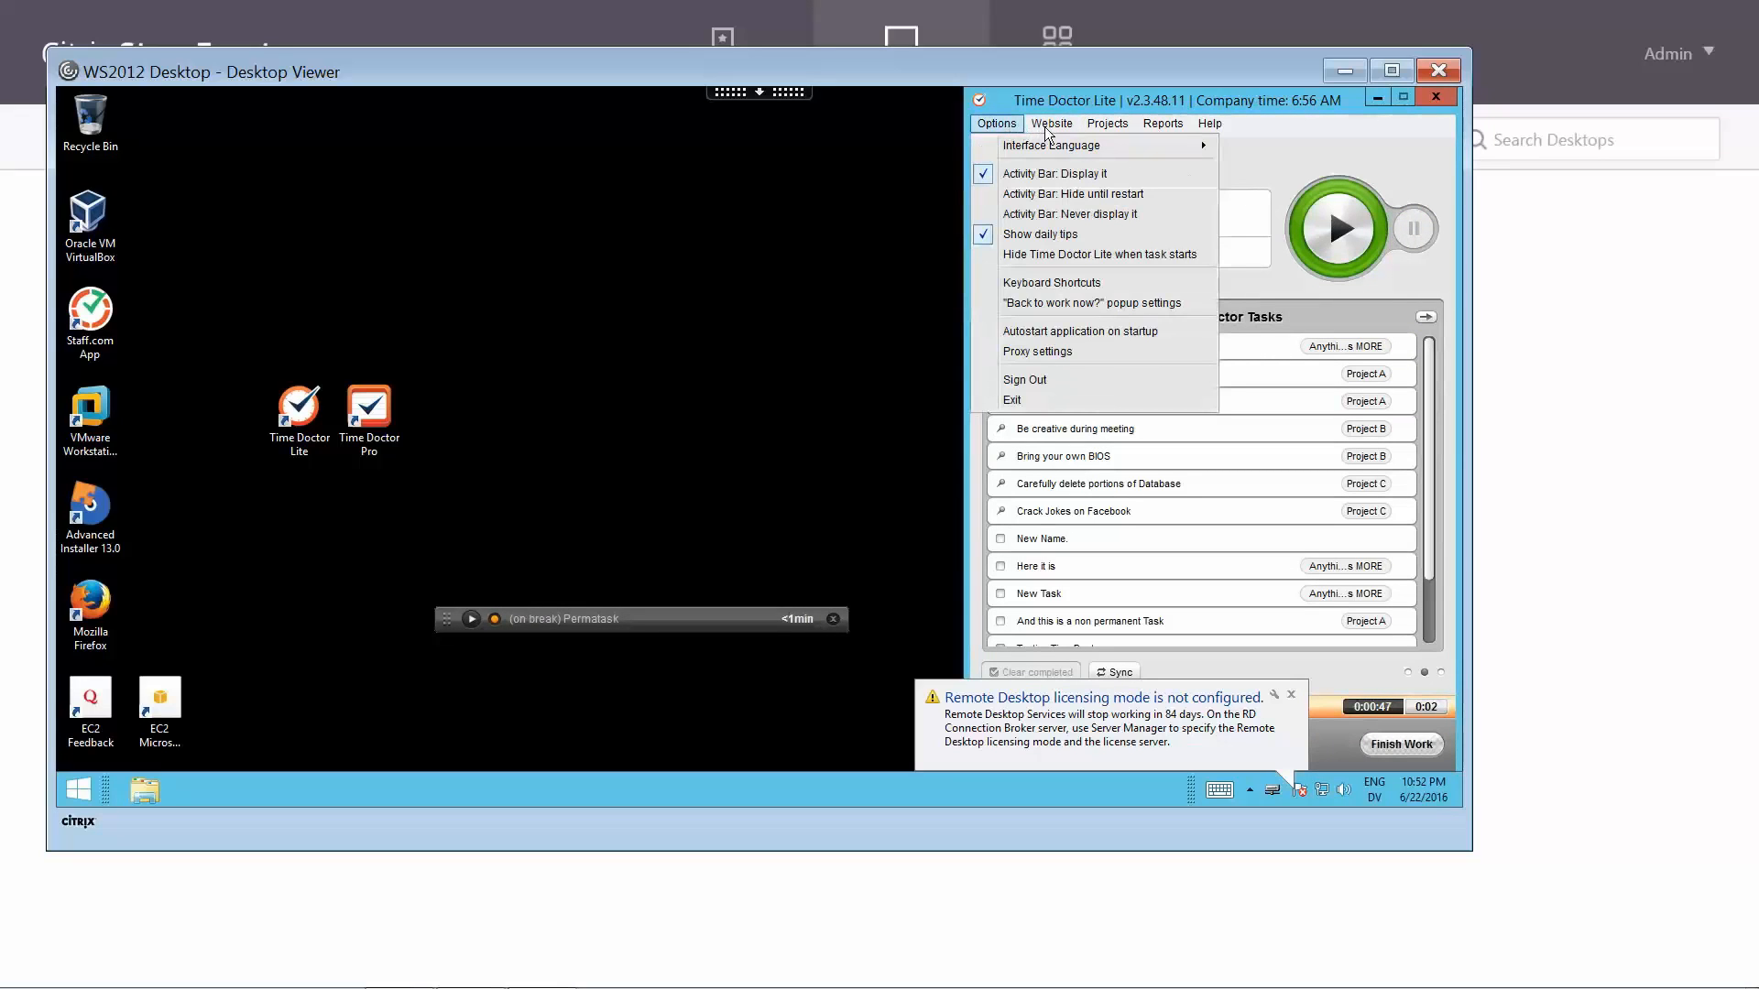
left_click(1044, 126)
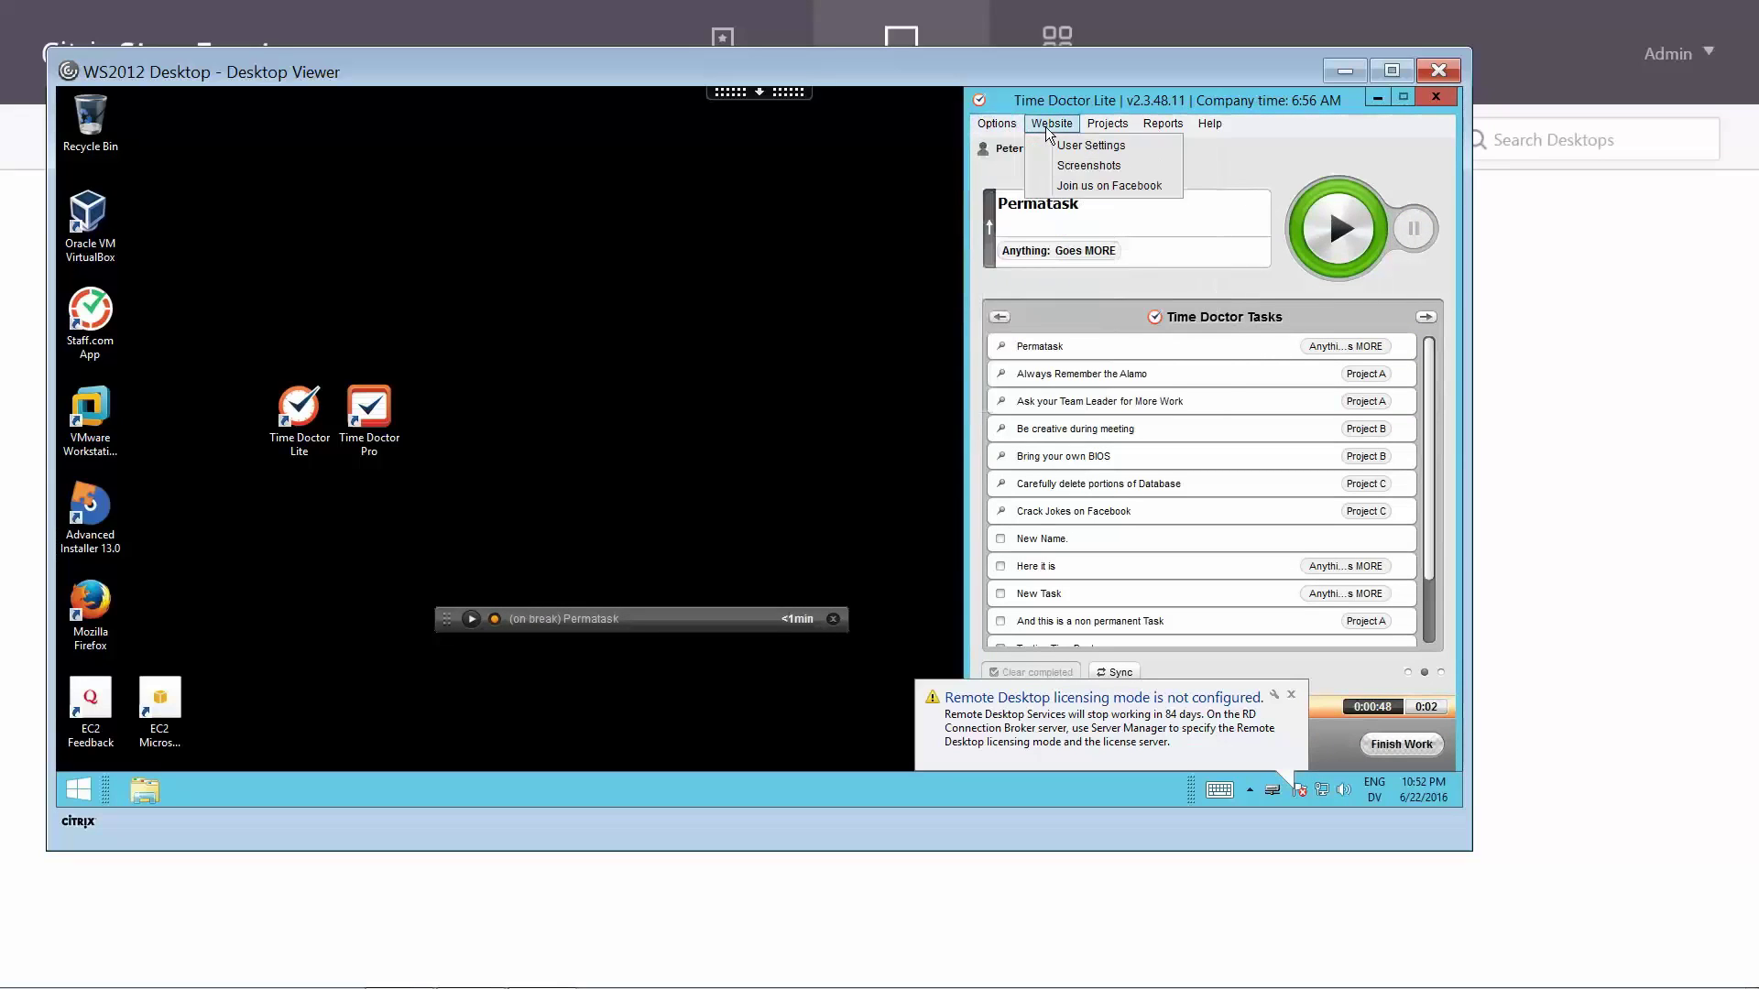
left_click(1103, 126)
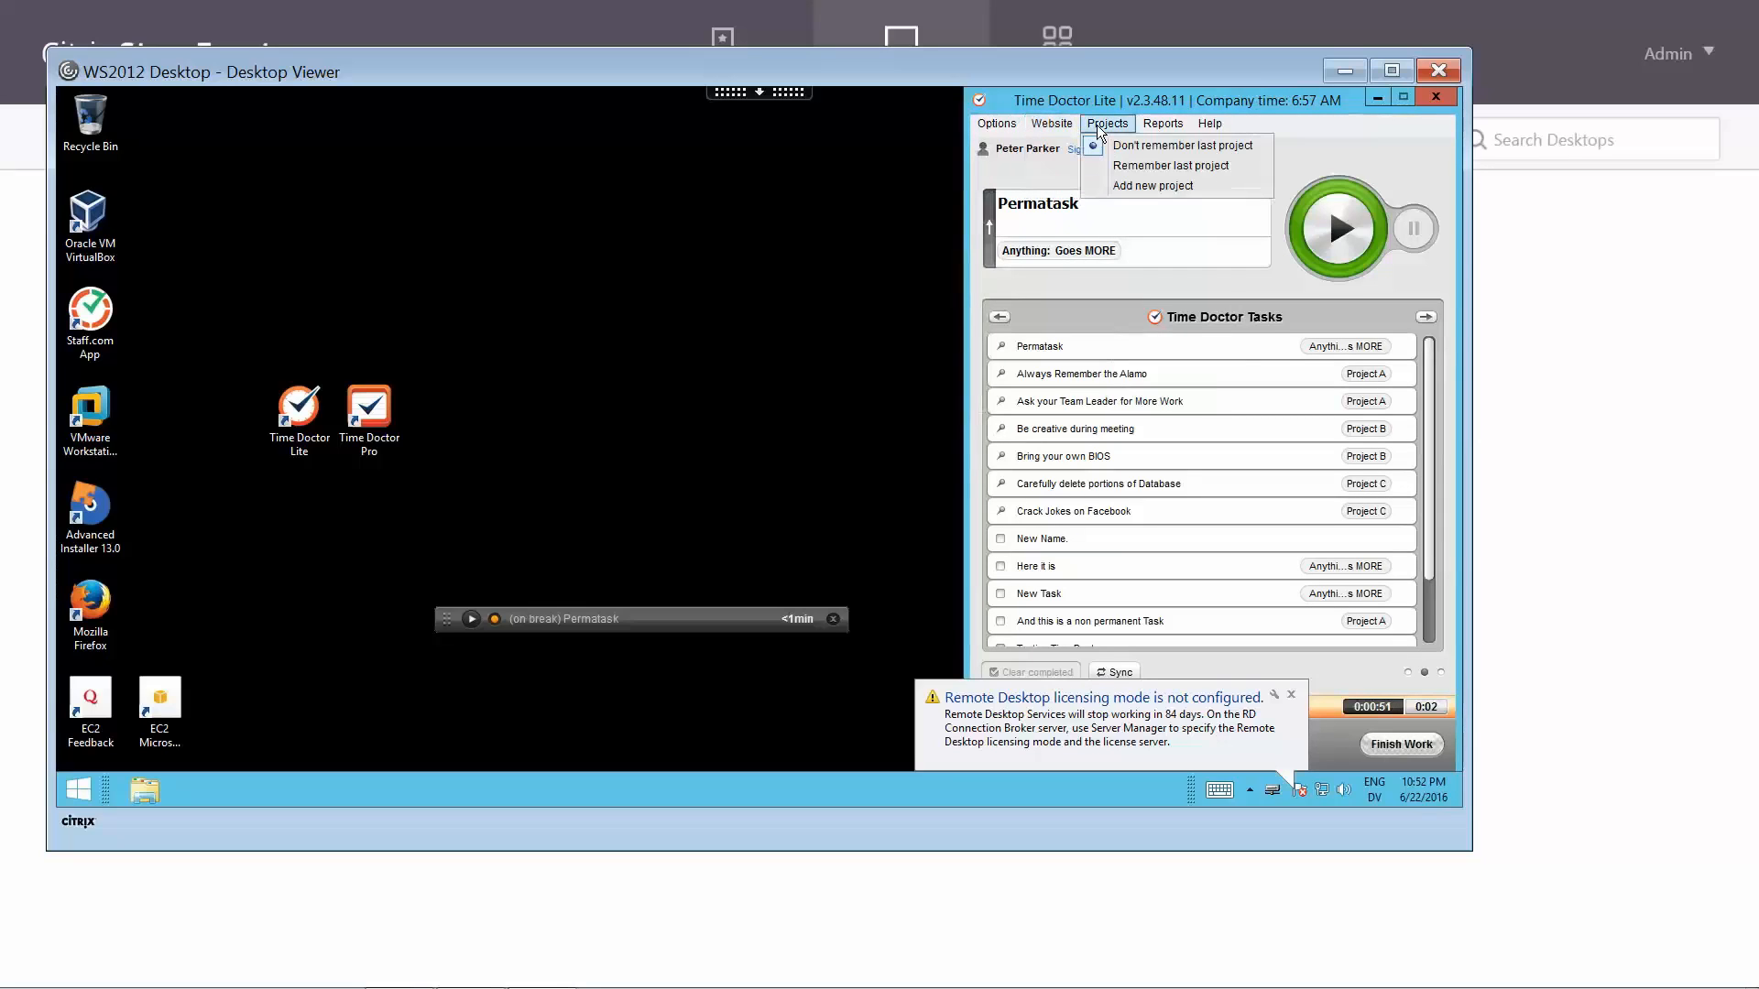
left_click(1161, 126)
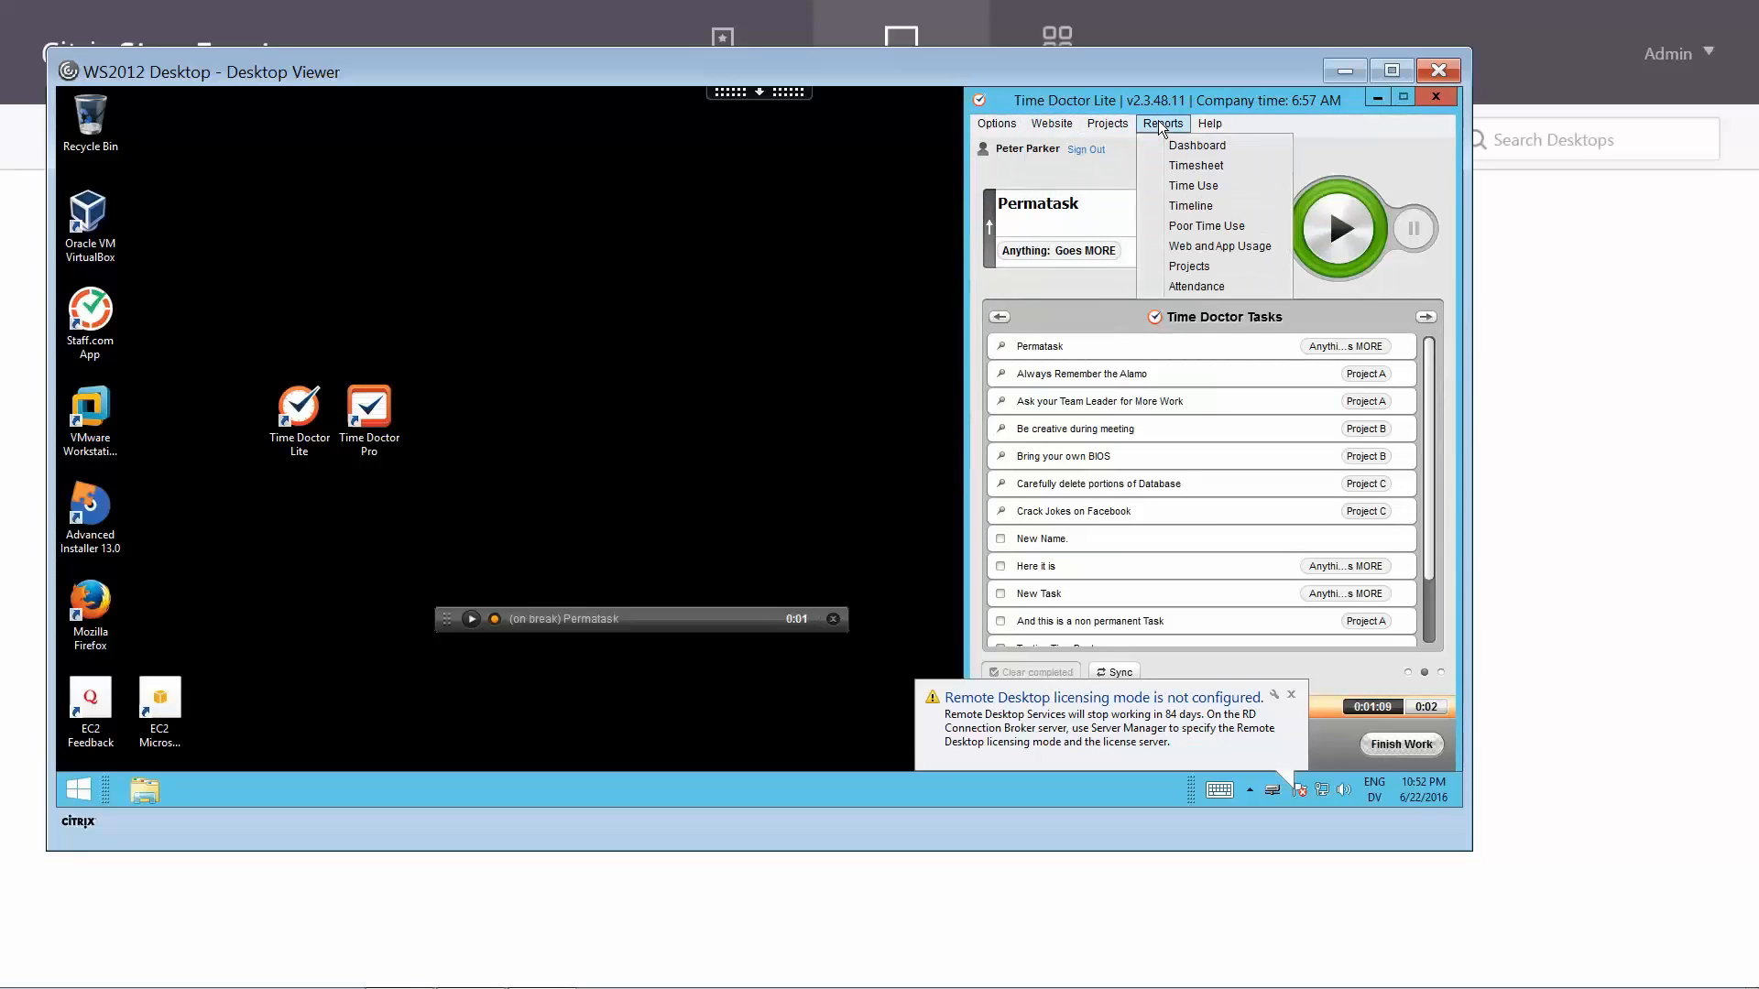
left_click(1218, 121)
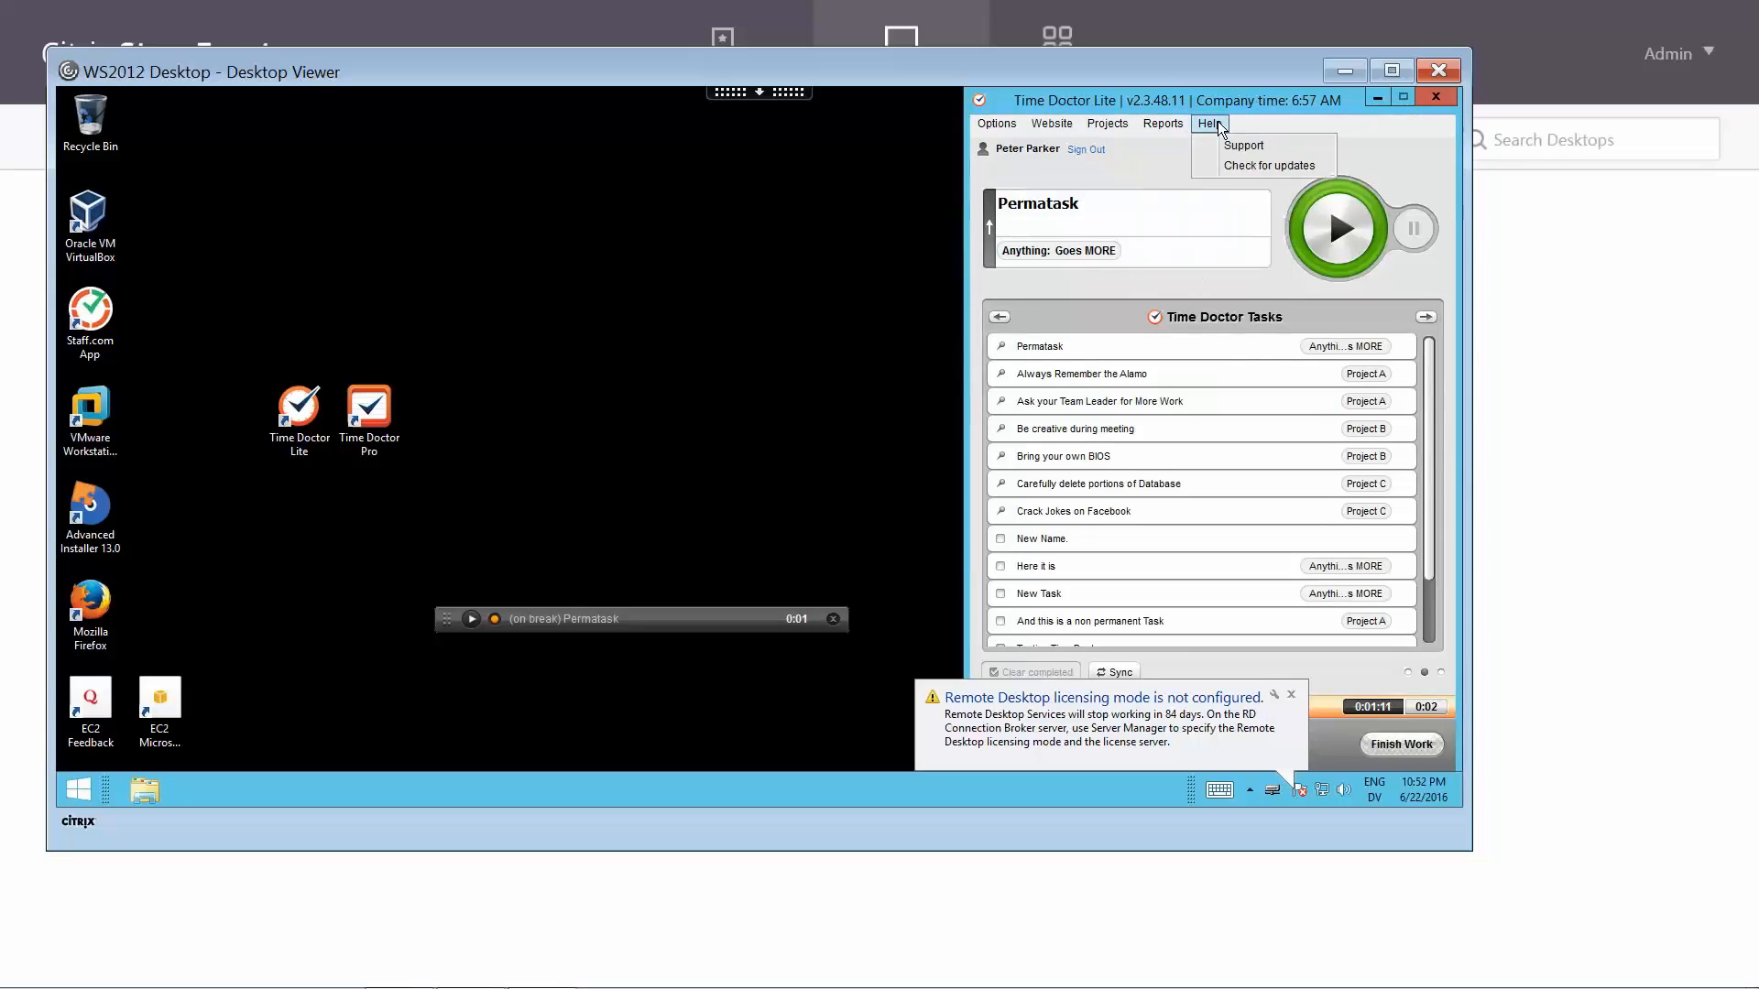
left_click(992, 123)
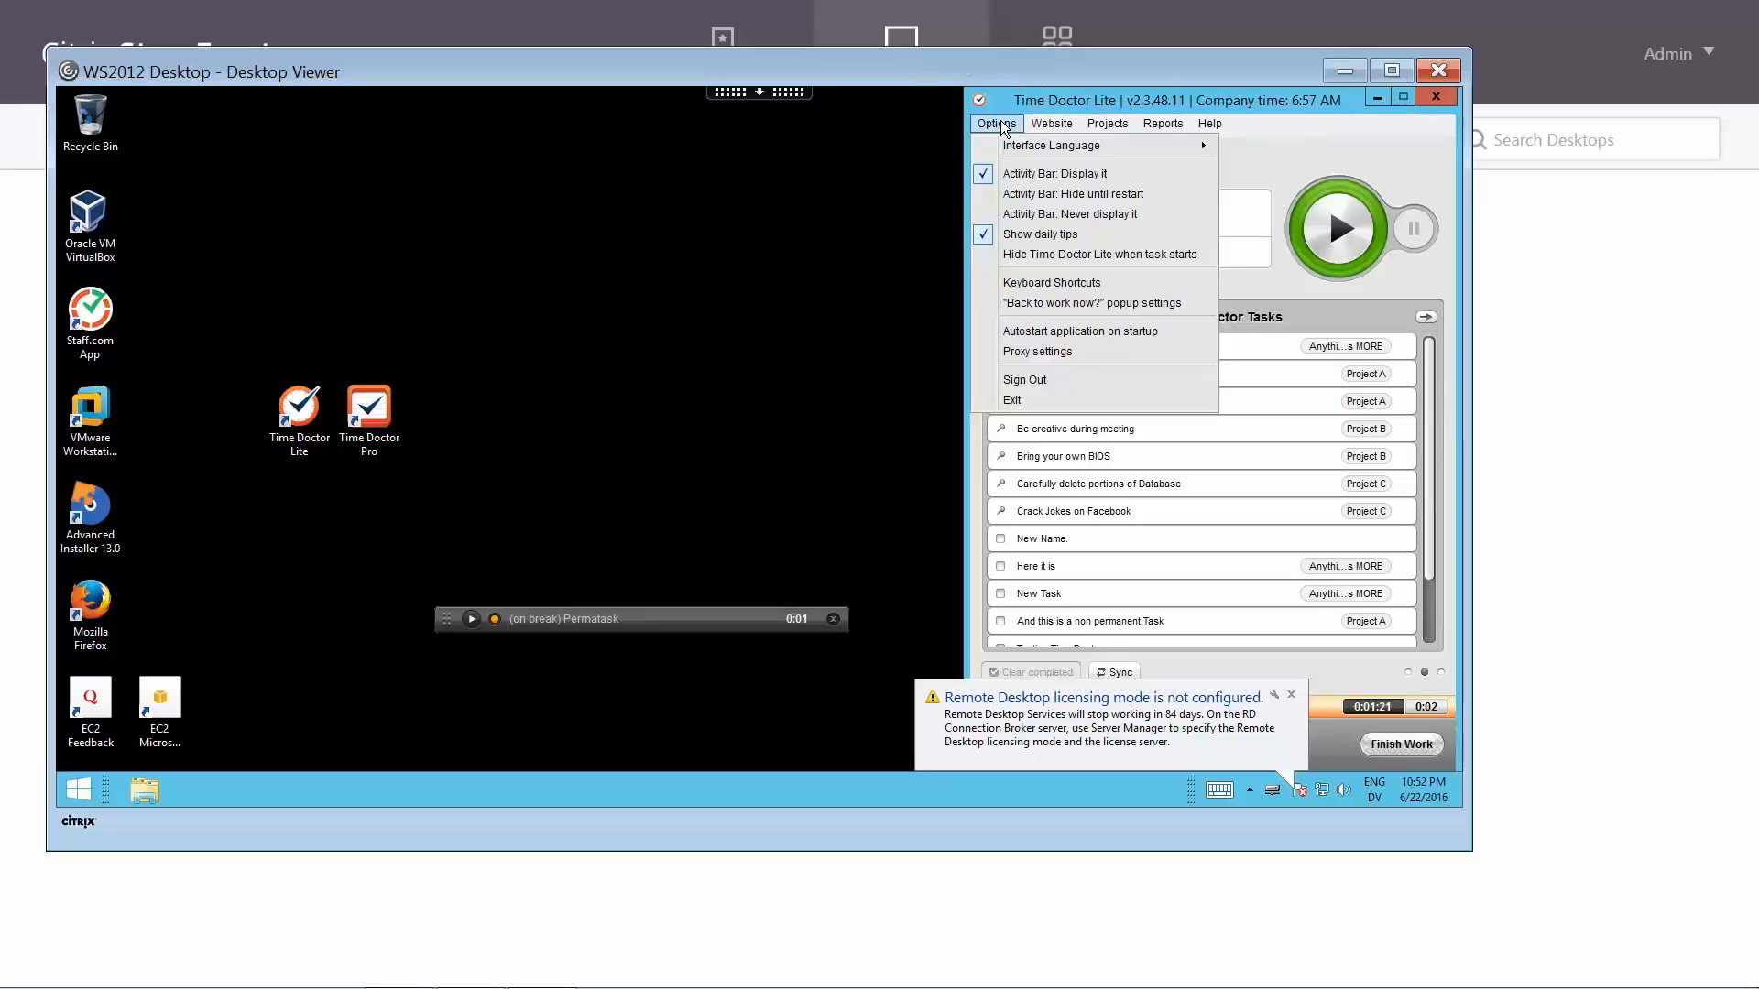
left_click(1017, 397)
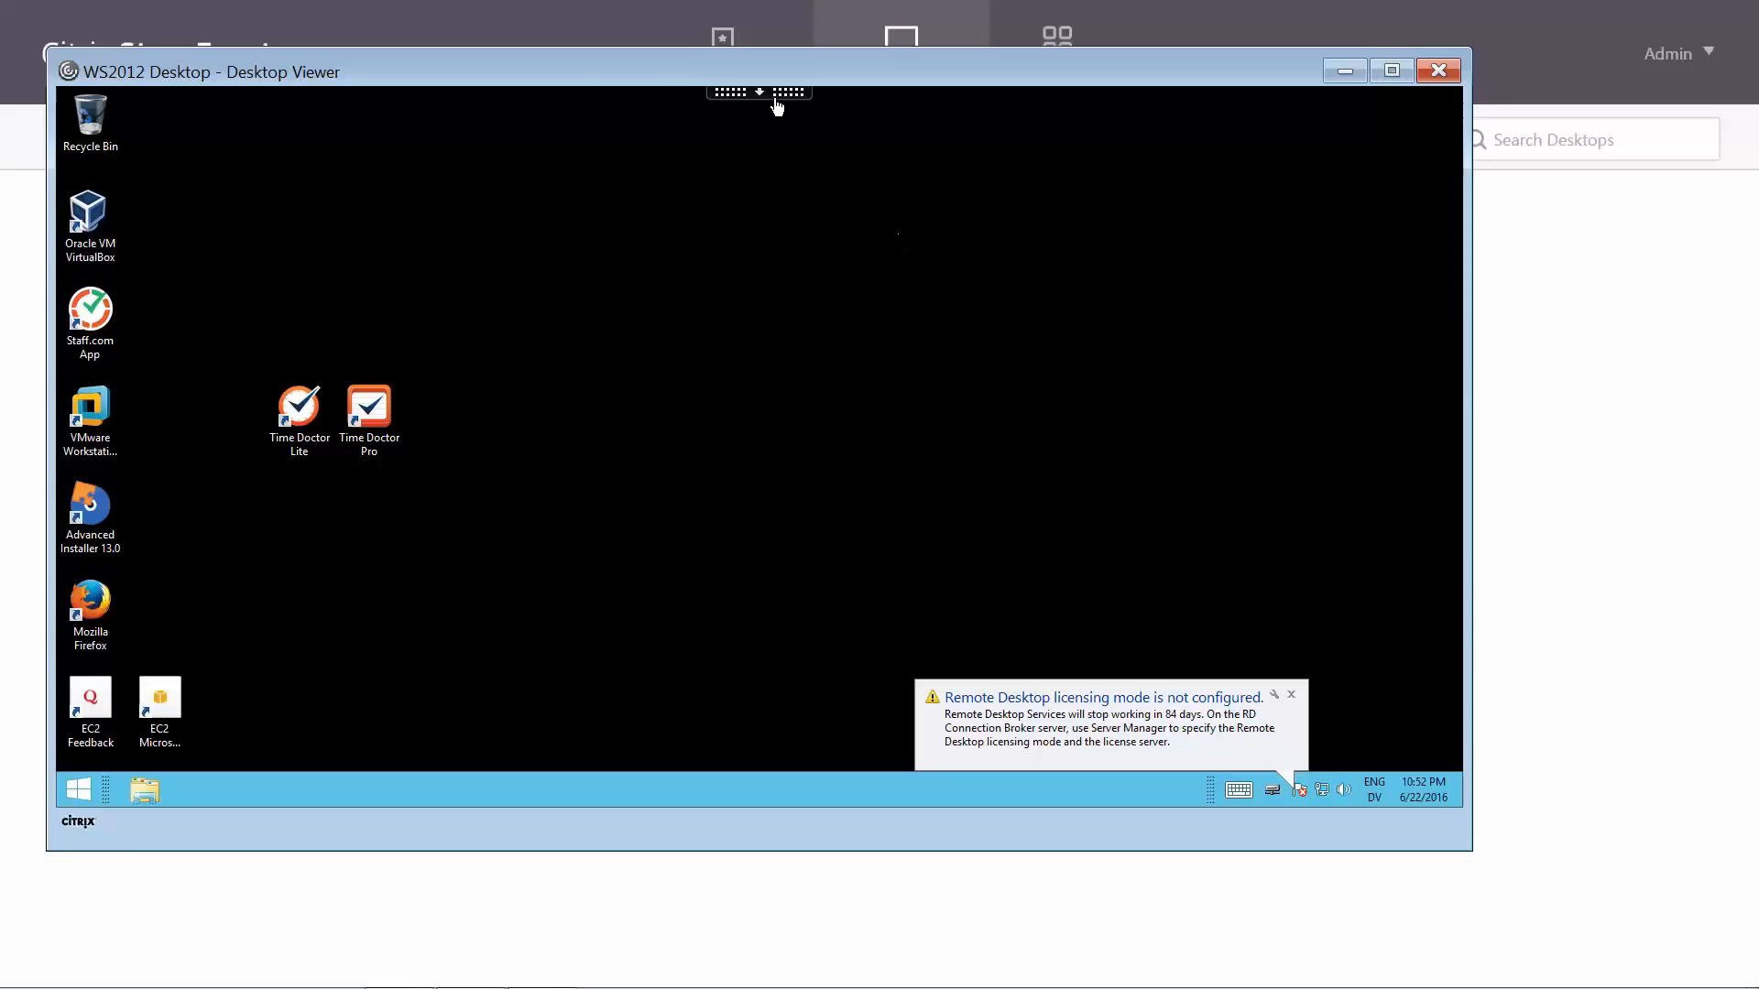
Disconnect the remote desktop session from the Desktop Viewer toolbar and confirm.
left_click(777, 96)
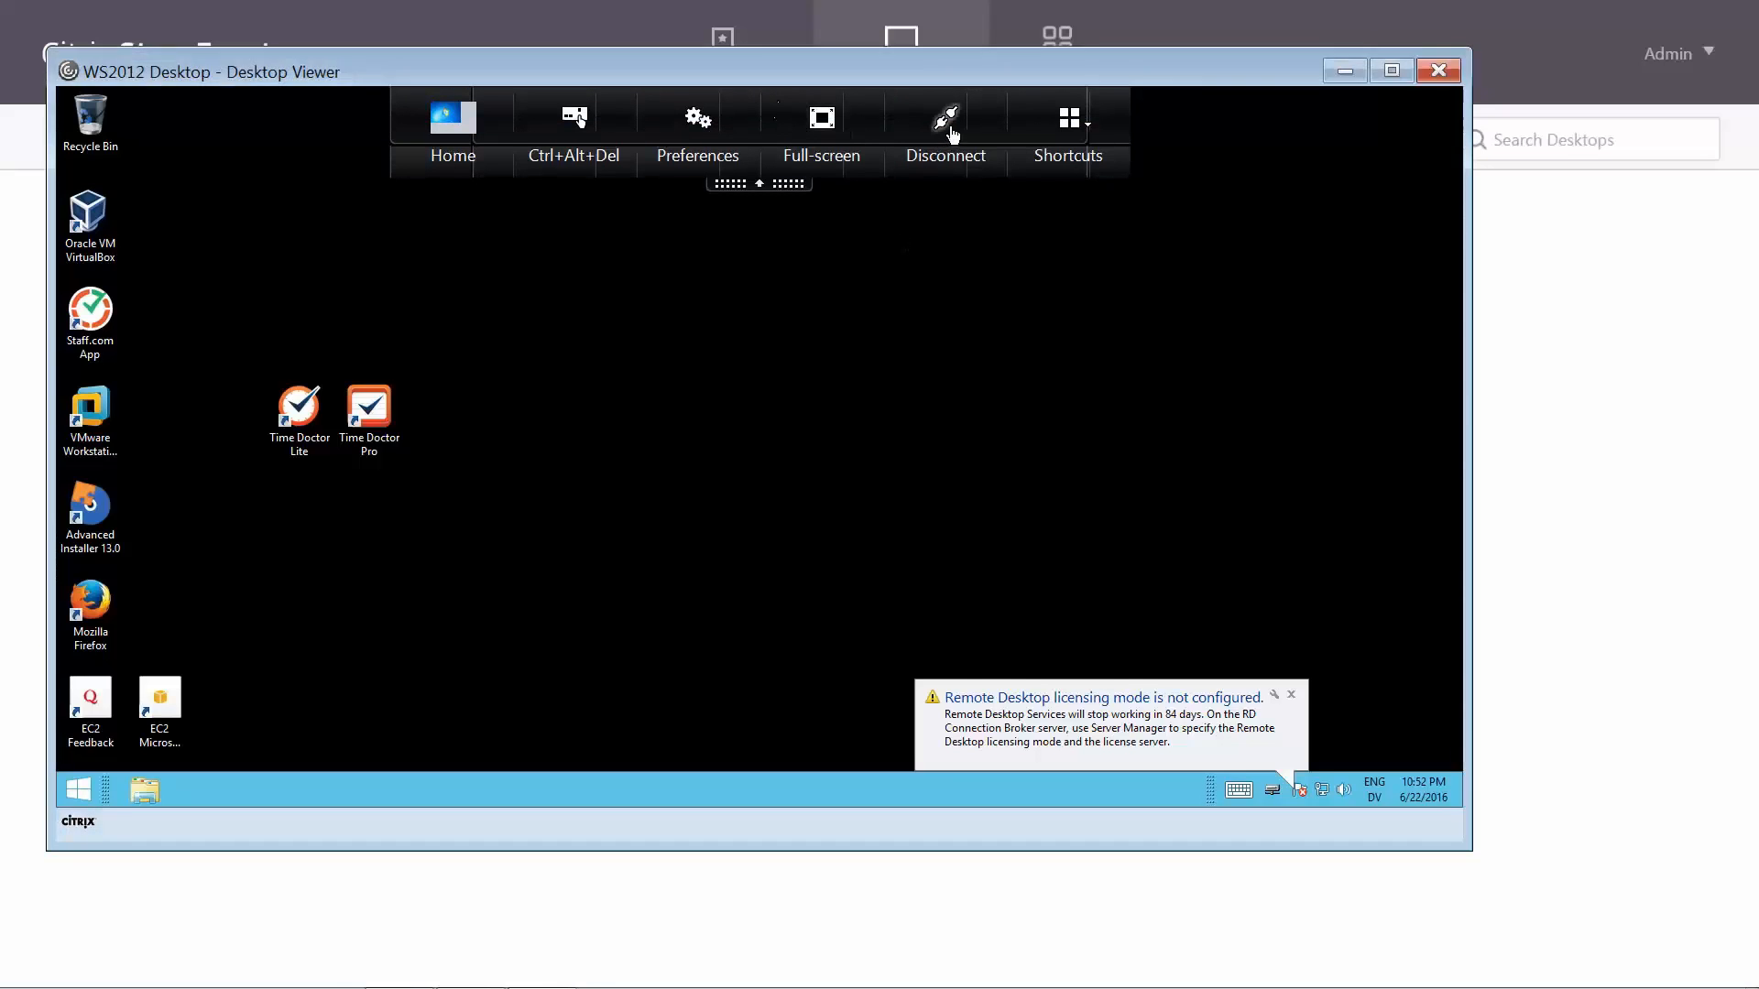
left_click(947, 122)
left_click(951, 589)
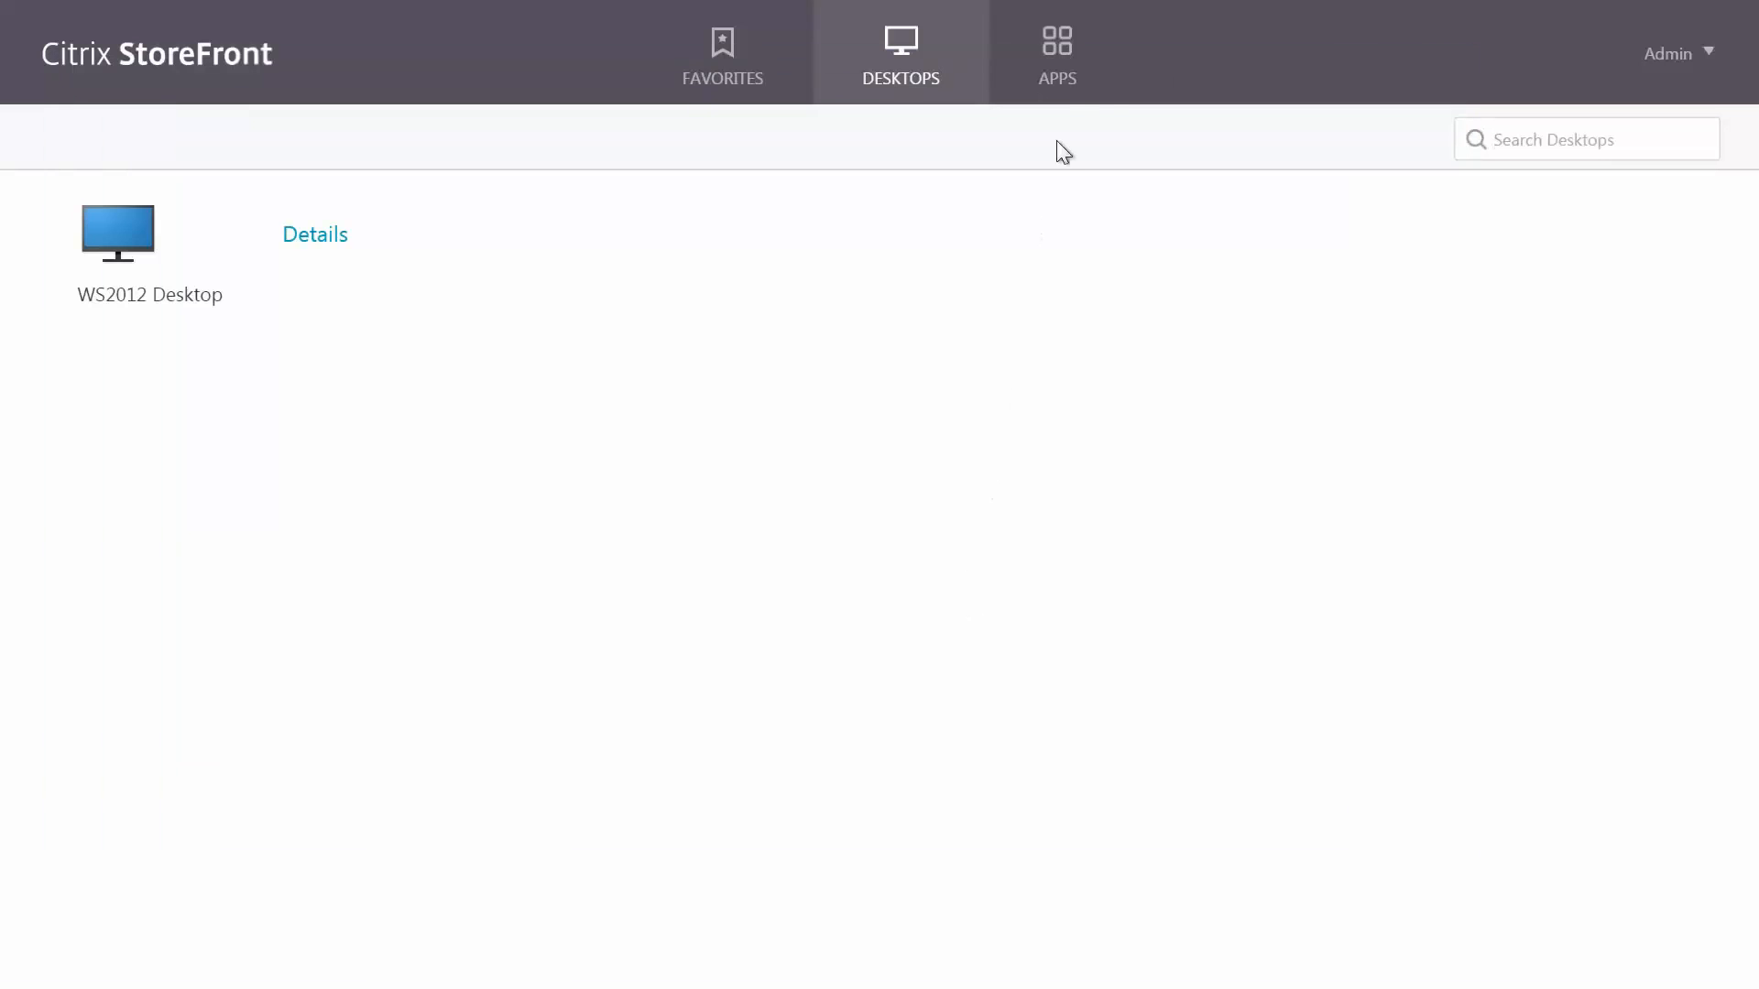
Launch the published Timedoctorlite app from the Apps list and sign in.
left_click(1064, 55)
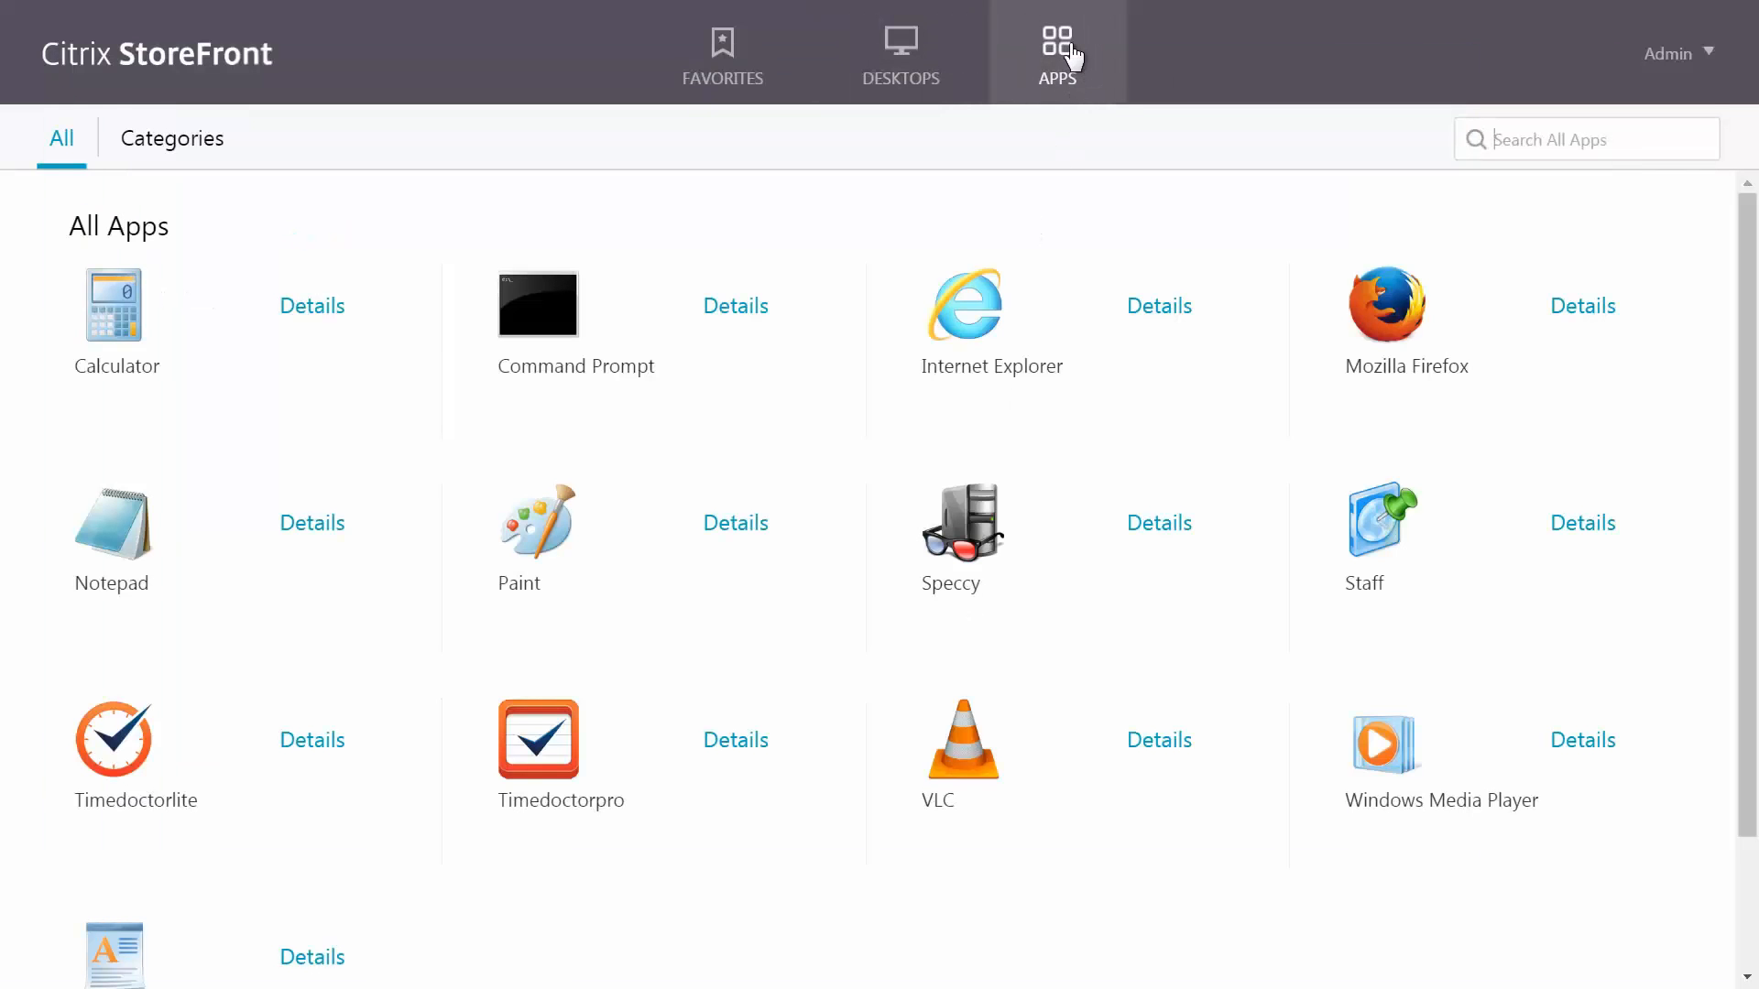
left_click(132, 743)
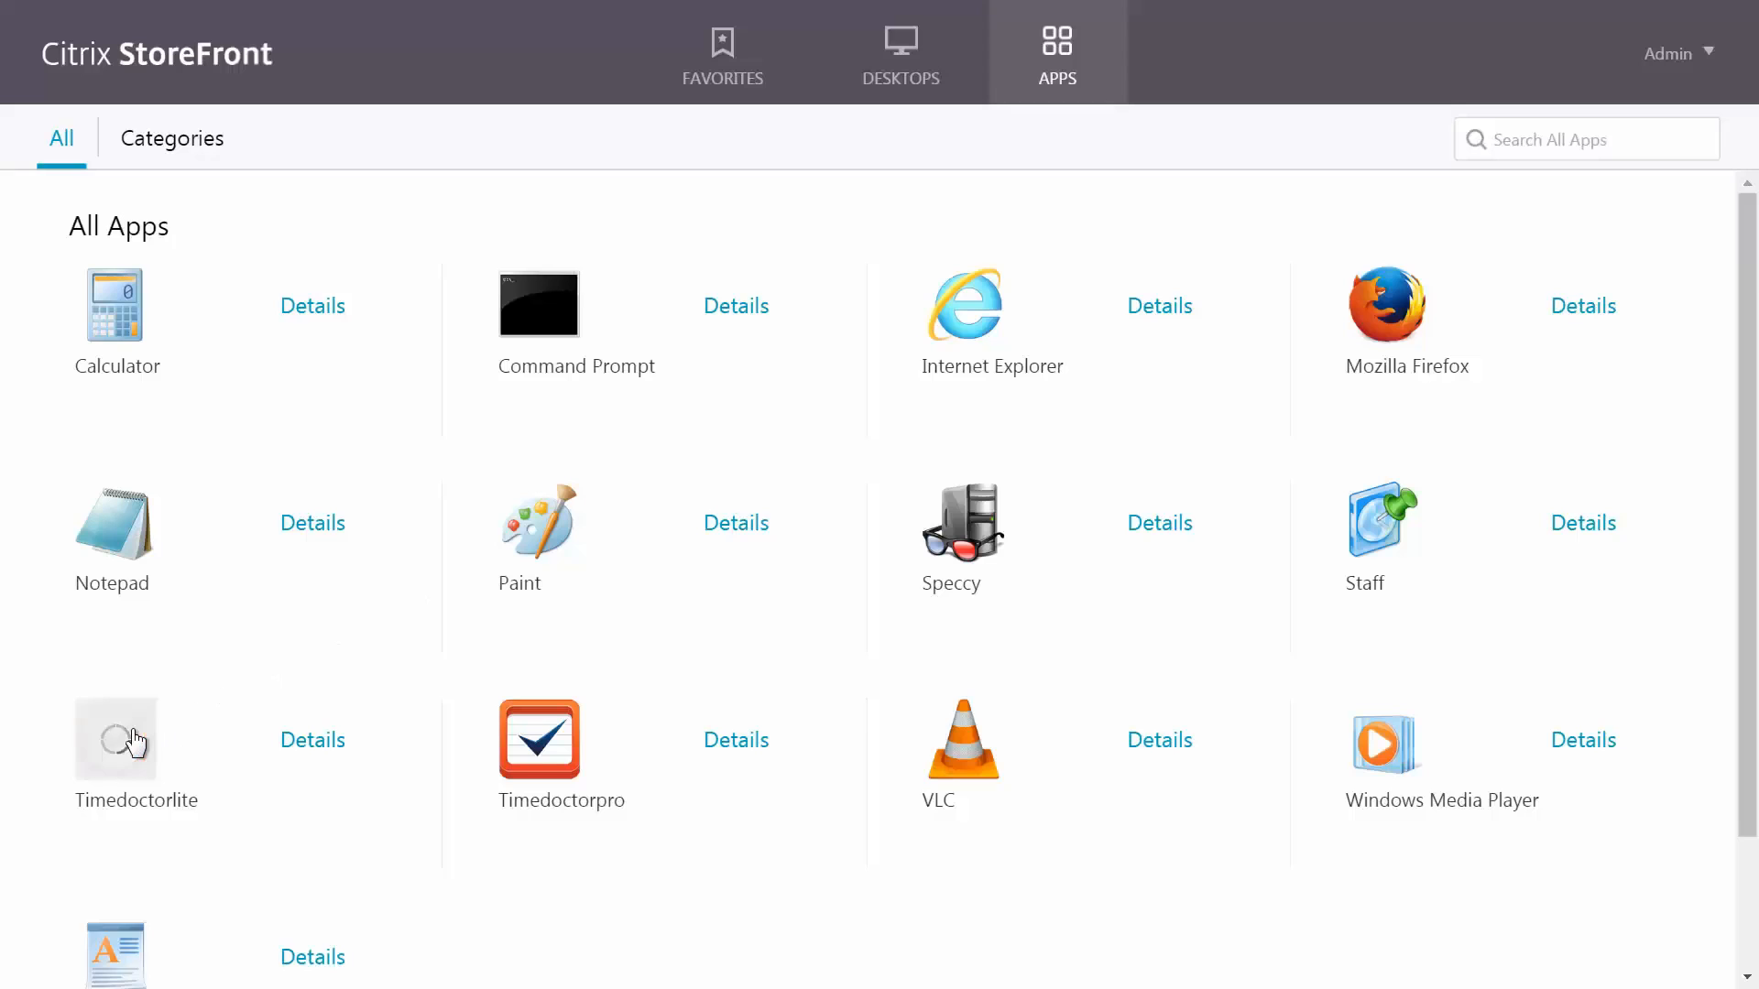
left_click(138, 959)
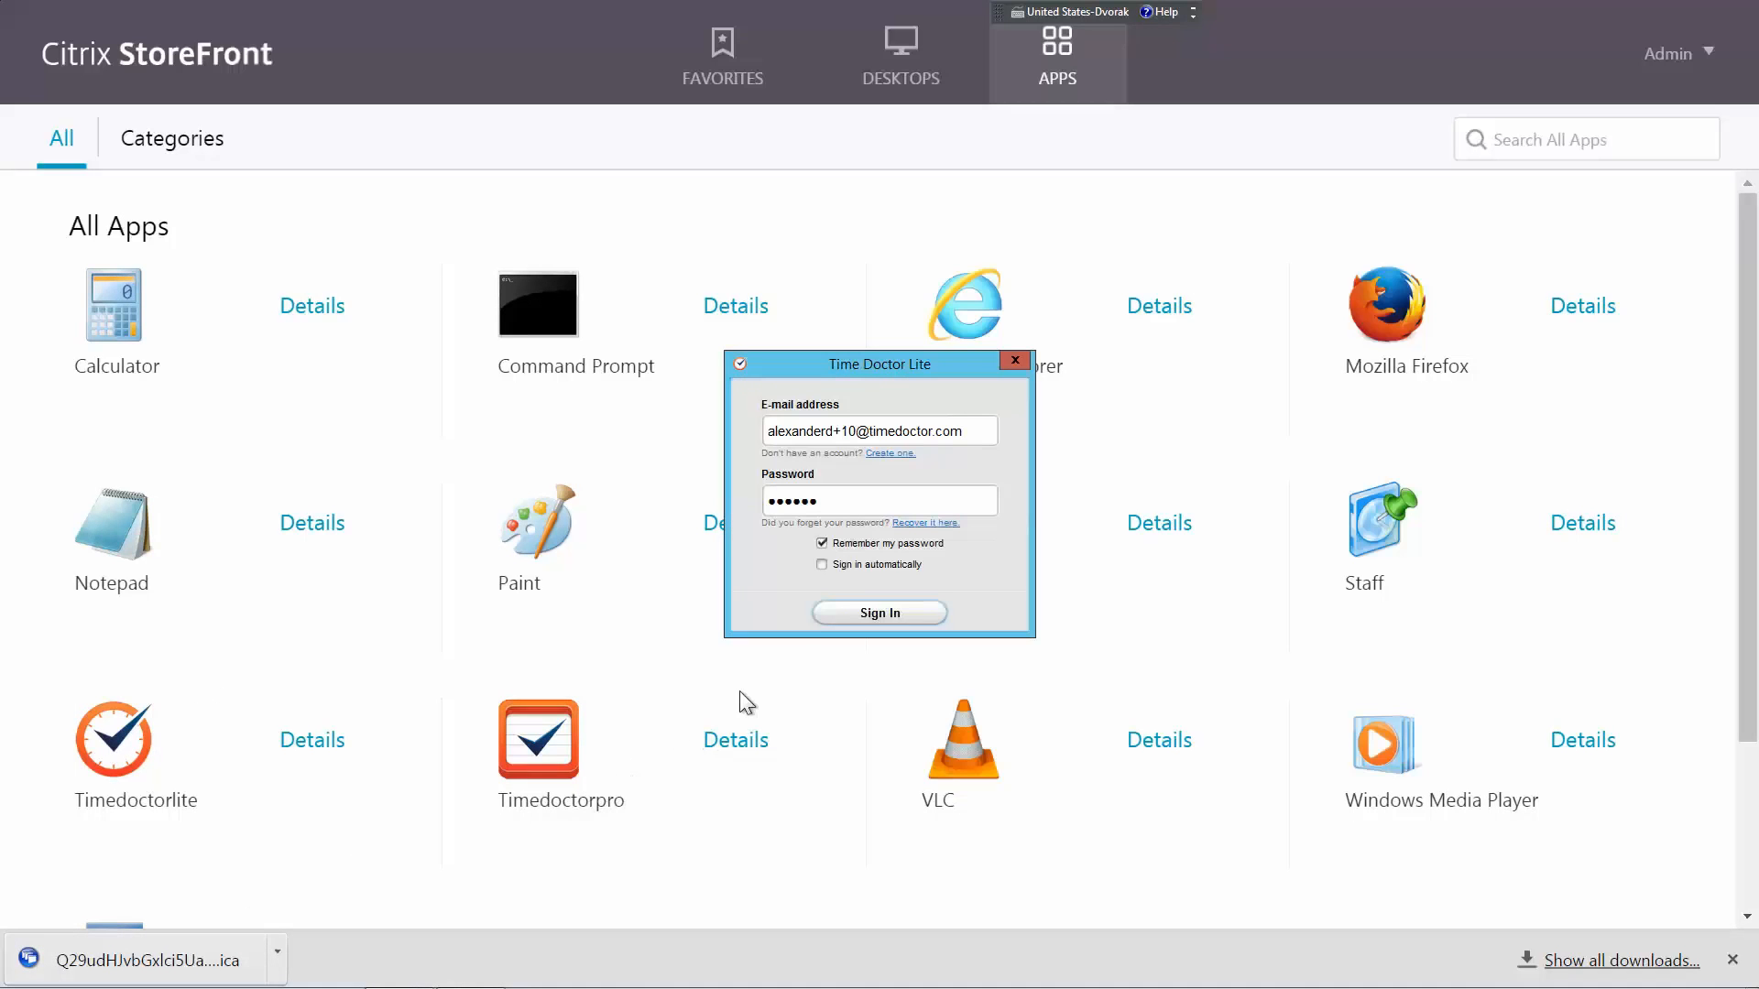
left_click(879, 614)
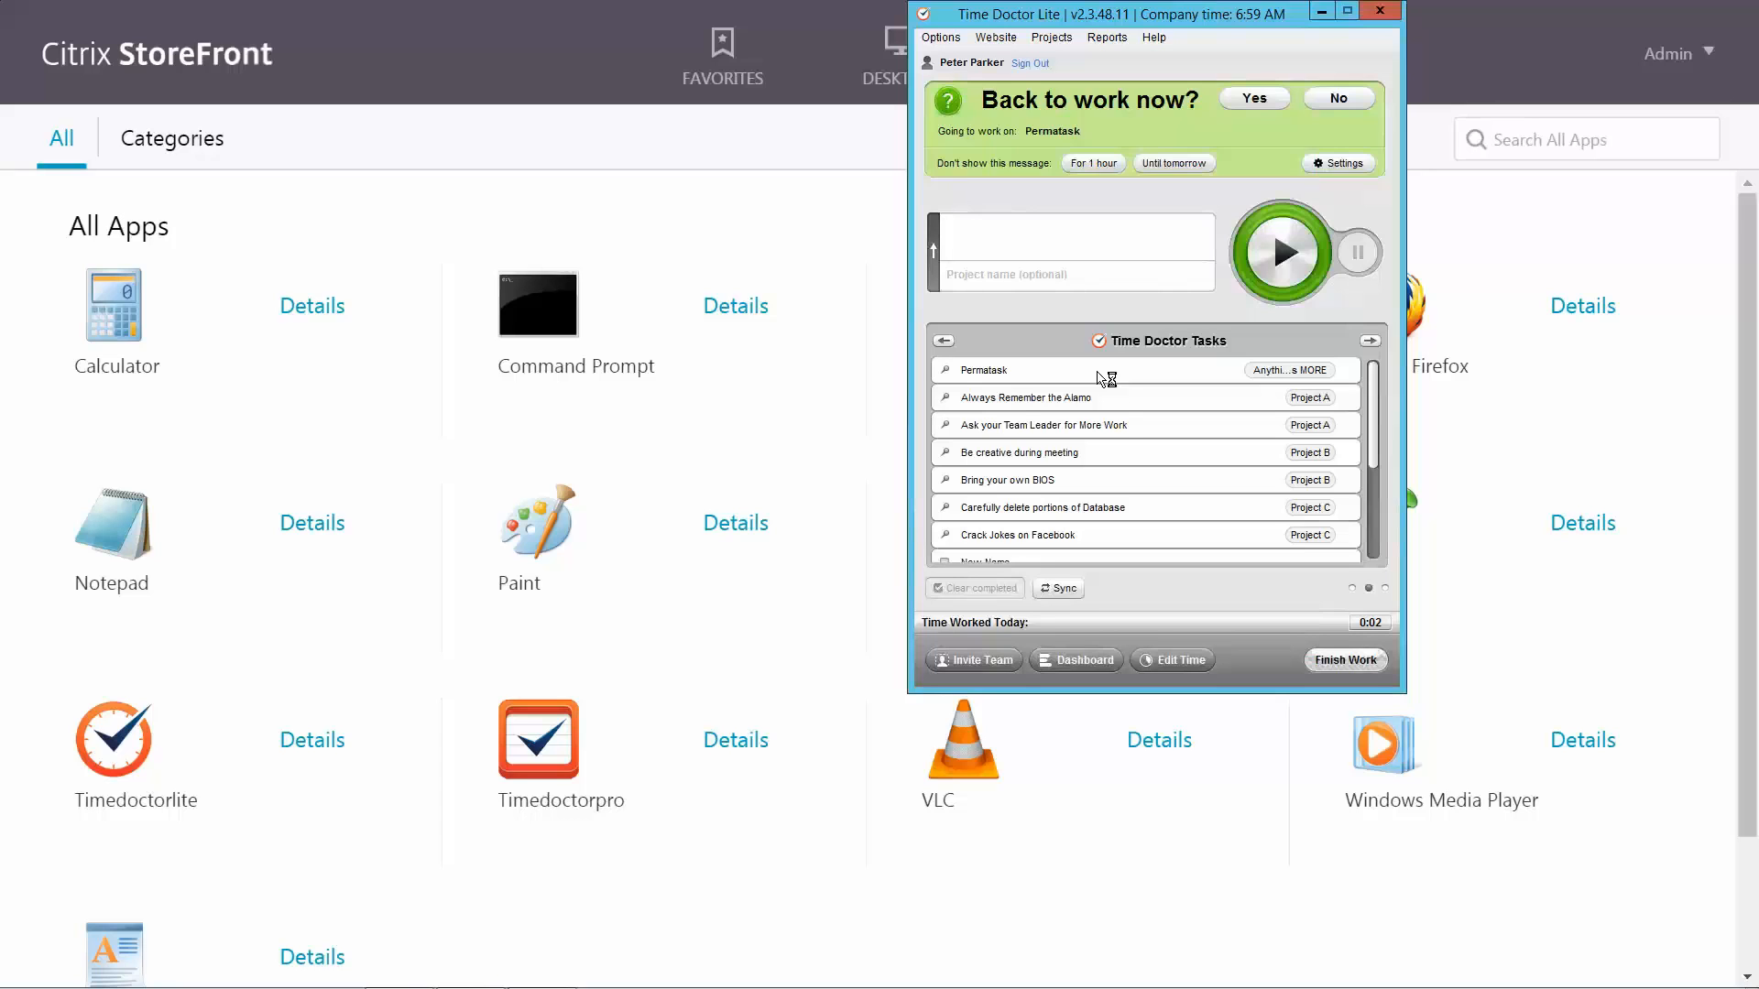
Resume work on Permatask and move the tracker window lower on the screen.
left_click(1108, 377)
left_click_drag(1233, 21, 1211, 116)
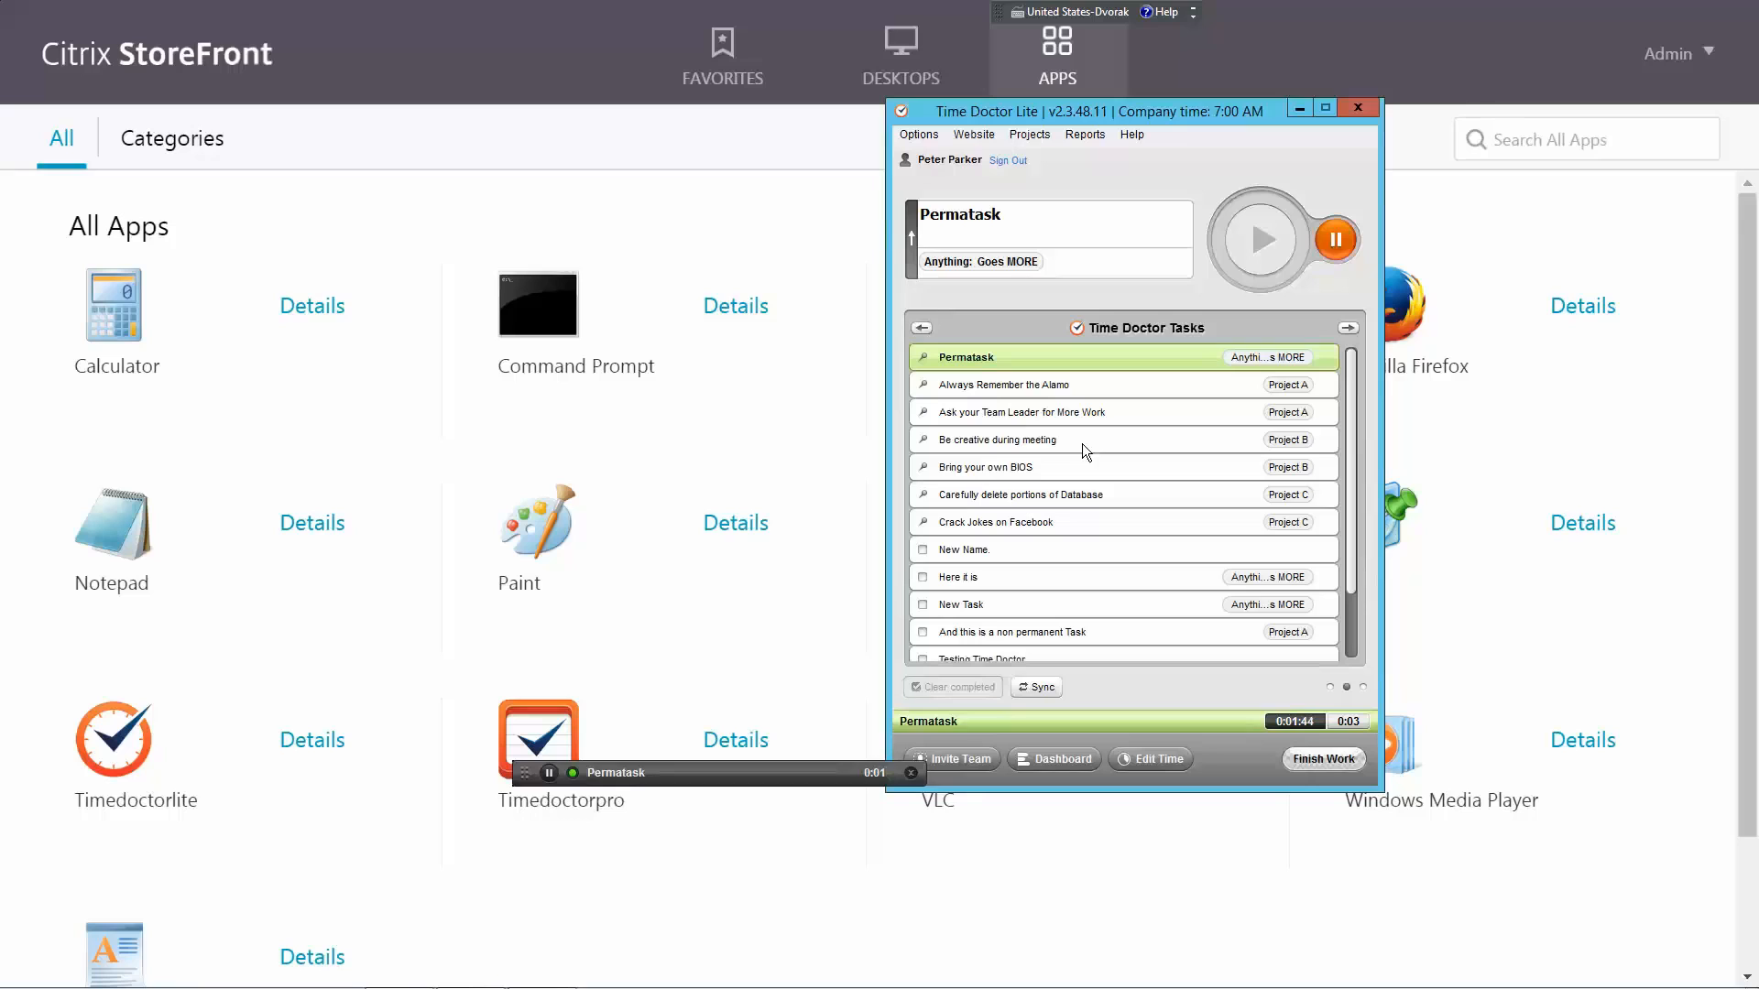
Exit Time Doctor Lite via Options > Exit, stopping the Permatask timer.
left_click(918, 133)
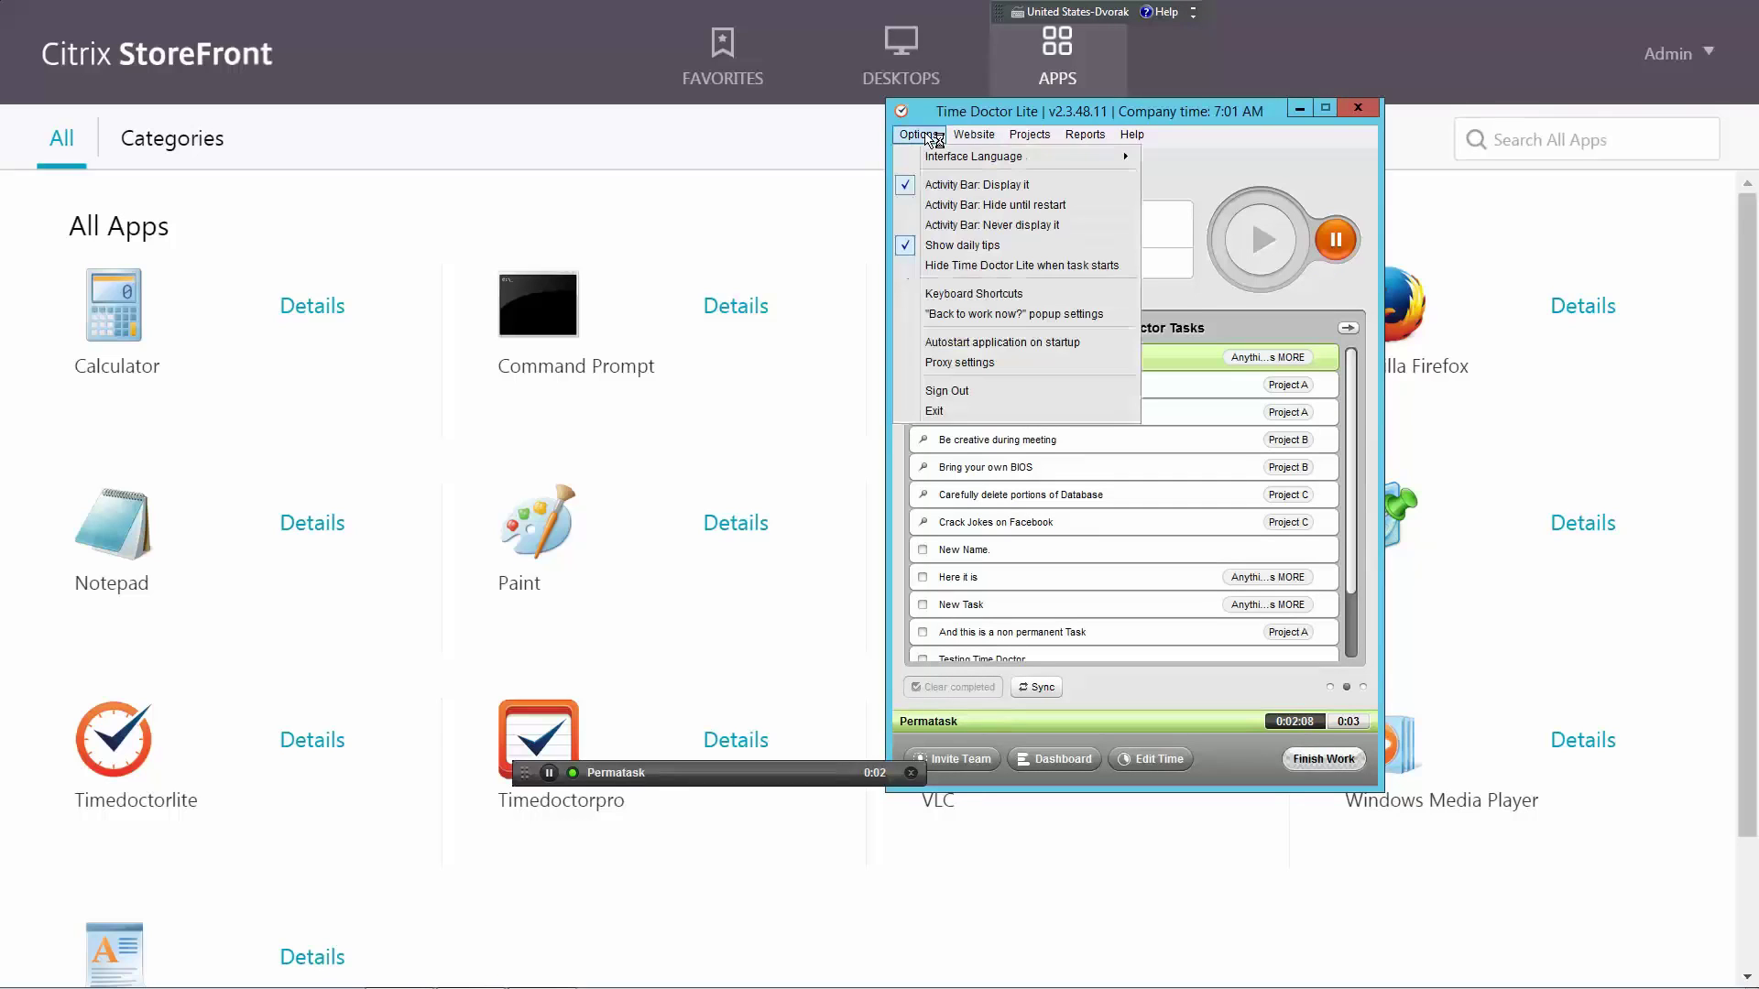
left_click(957, 417)
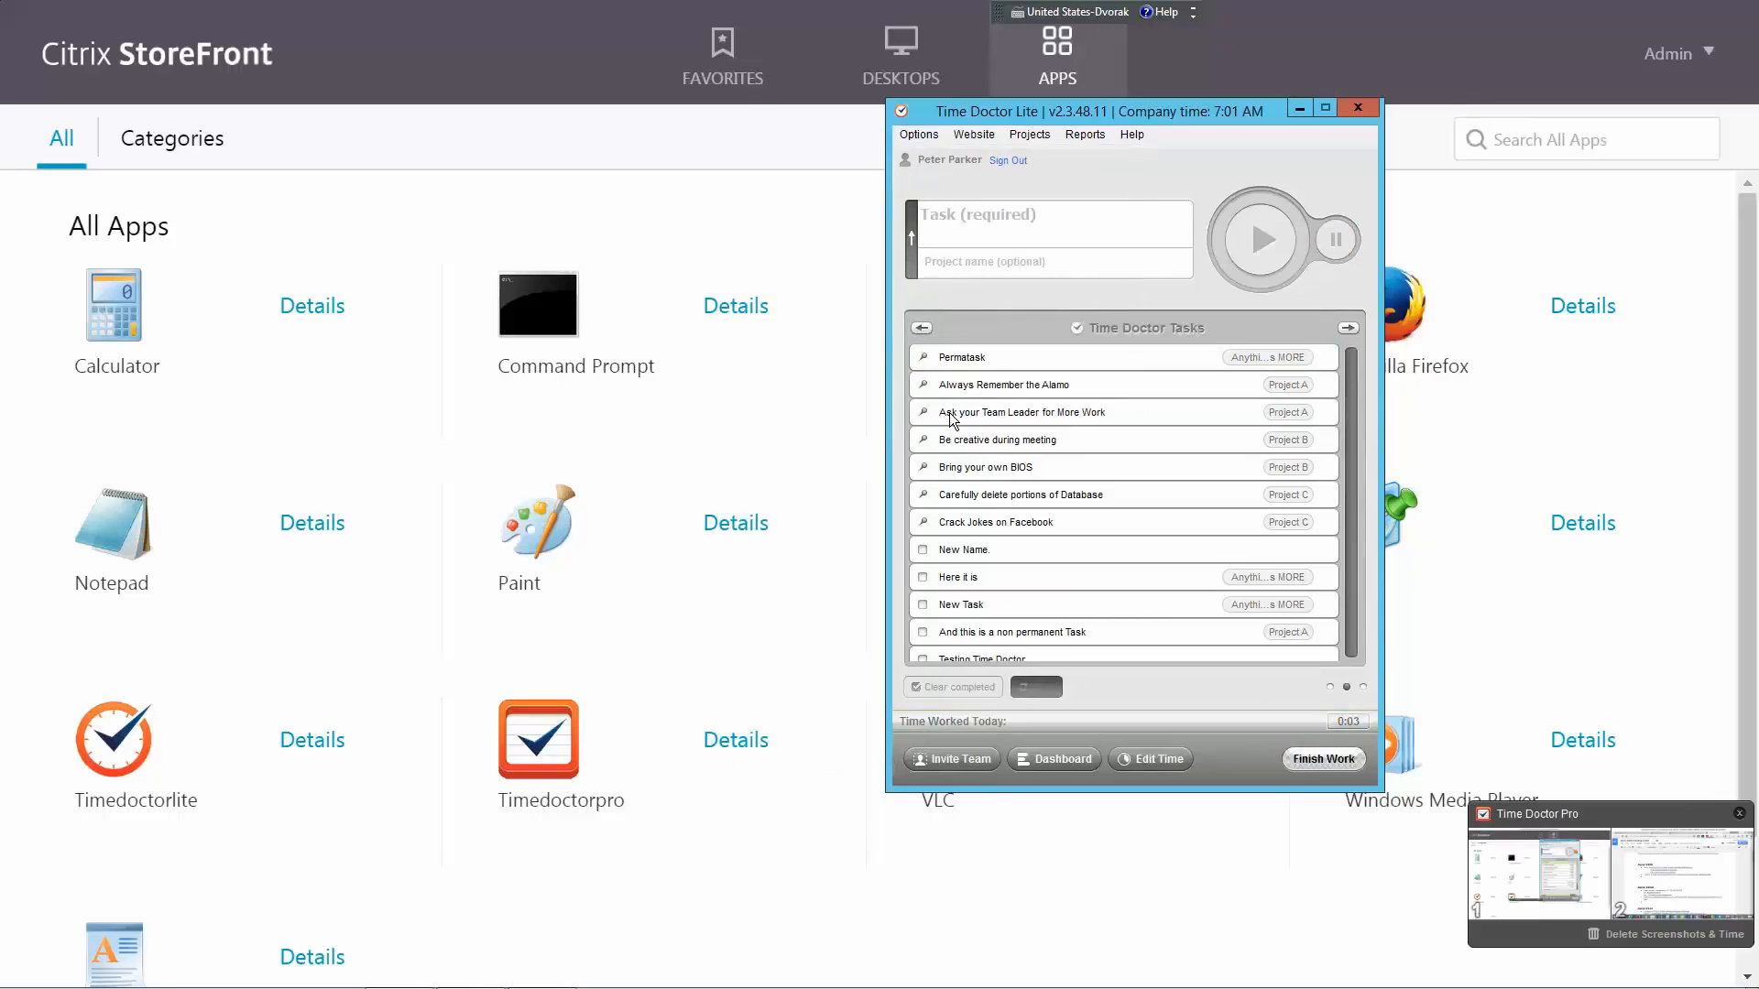